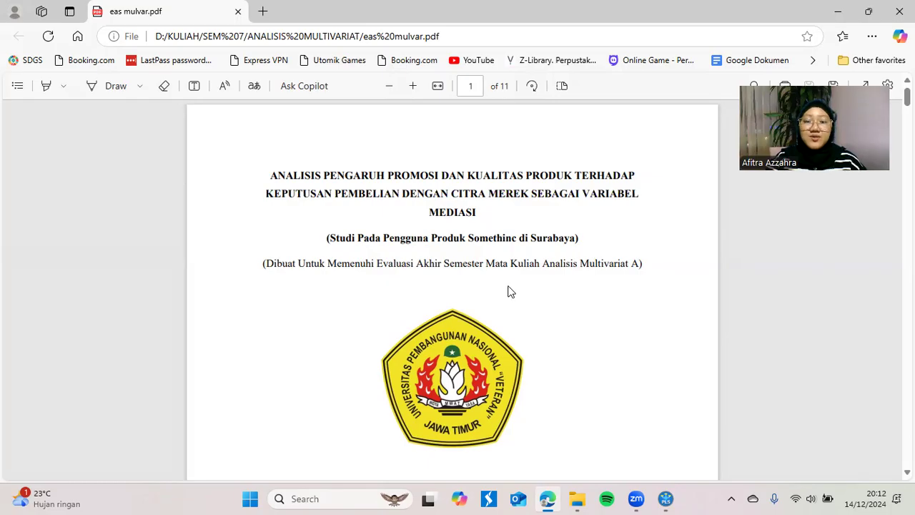
Step: View the Hasil Analisis section on page 5 of the PDF, and switch to SmartPLS
drag(906, 96, 907, 246)
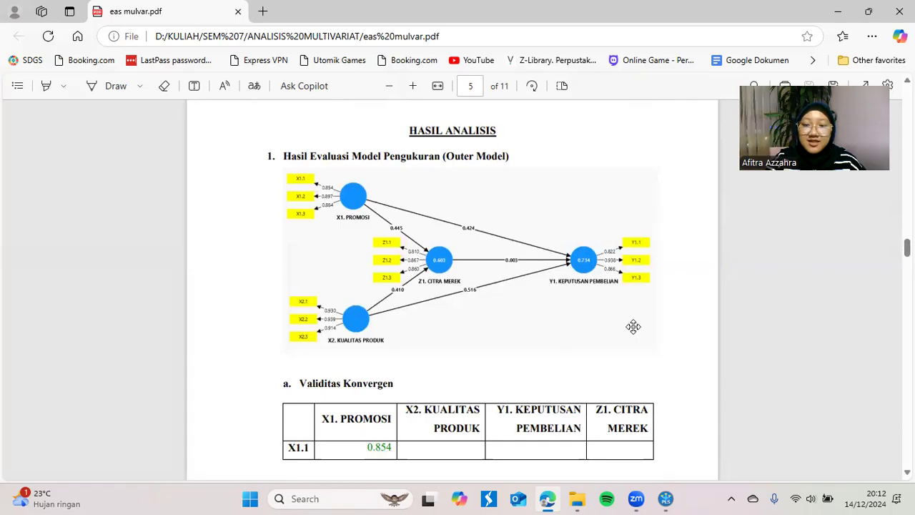
mouse_move(664, 499)
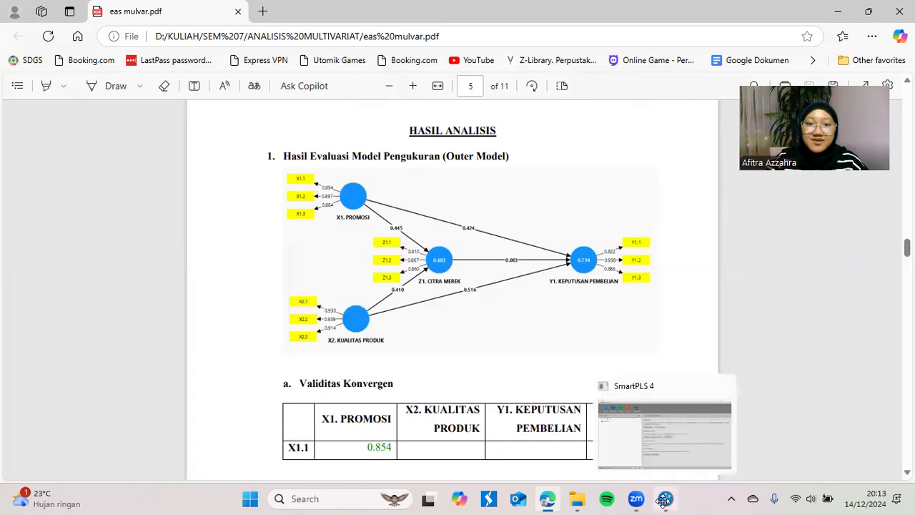
click(664, 498)
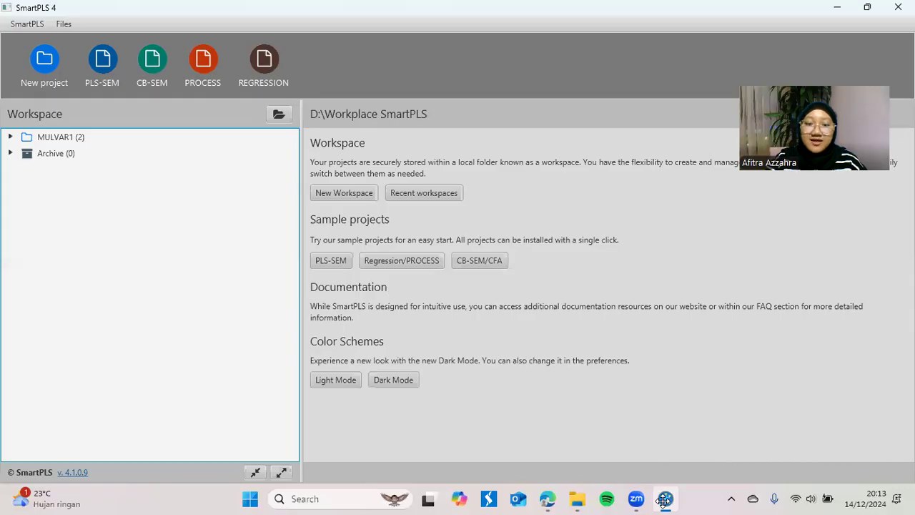
Step: Create a new project named MULVAR
click(45, 66)
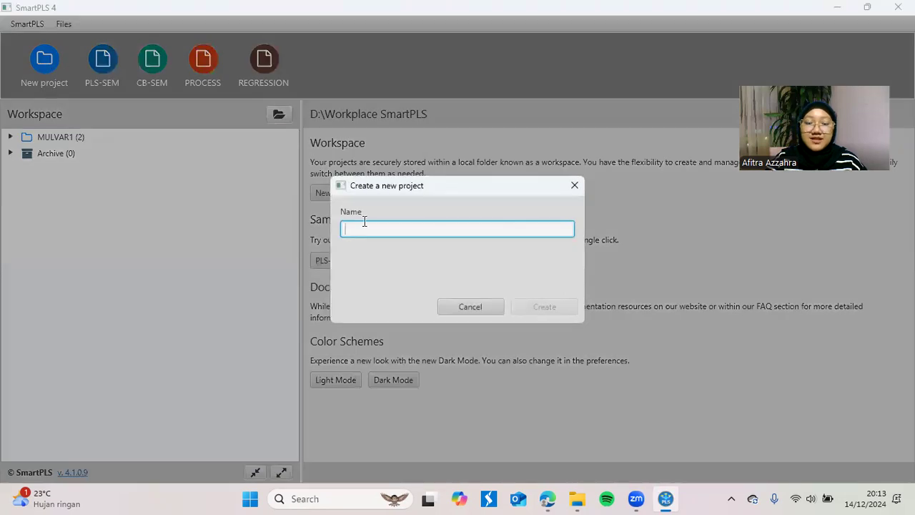
text(MULVAR)
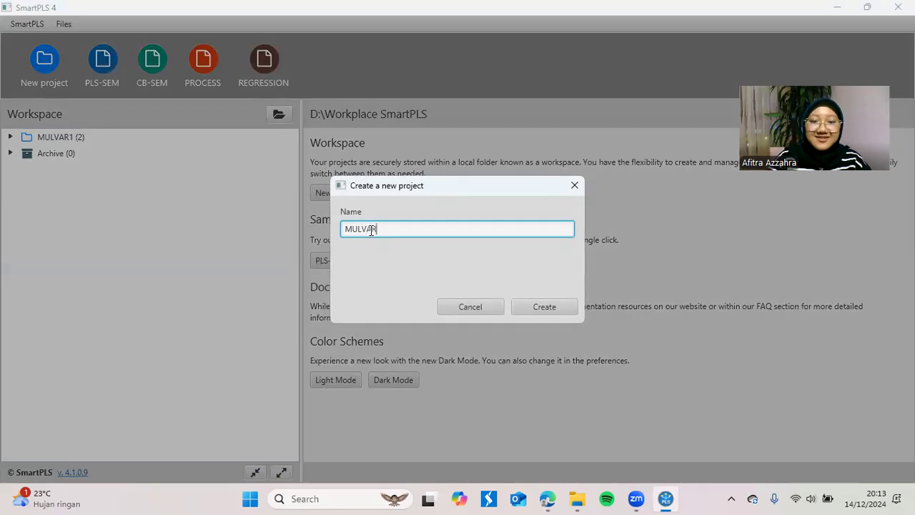
key(Return)
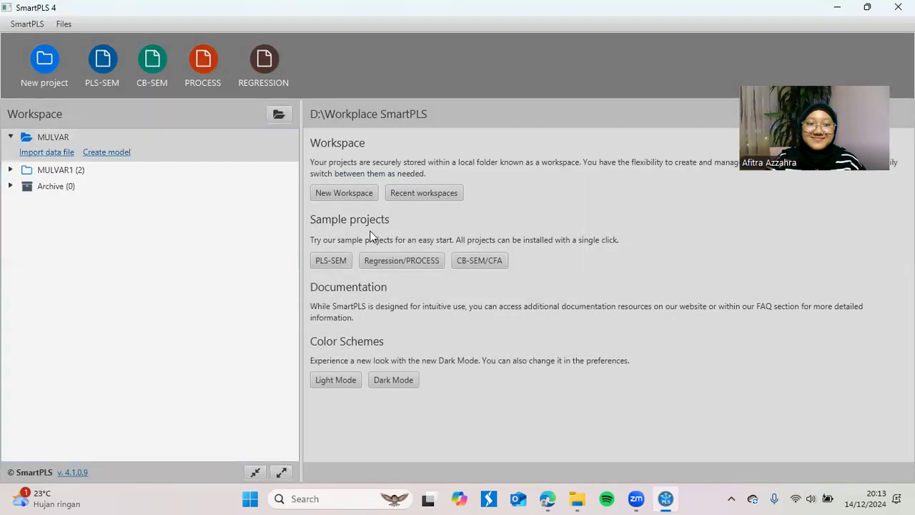
Step: Import the HASIL DATA KUESIONER file with all its indicators into the MULVAR project
click(42, 152)
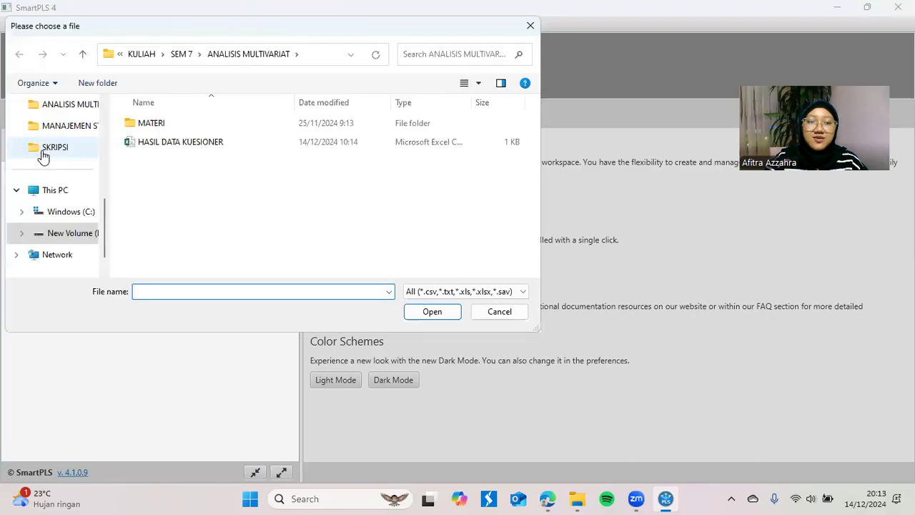
click(227, 238)
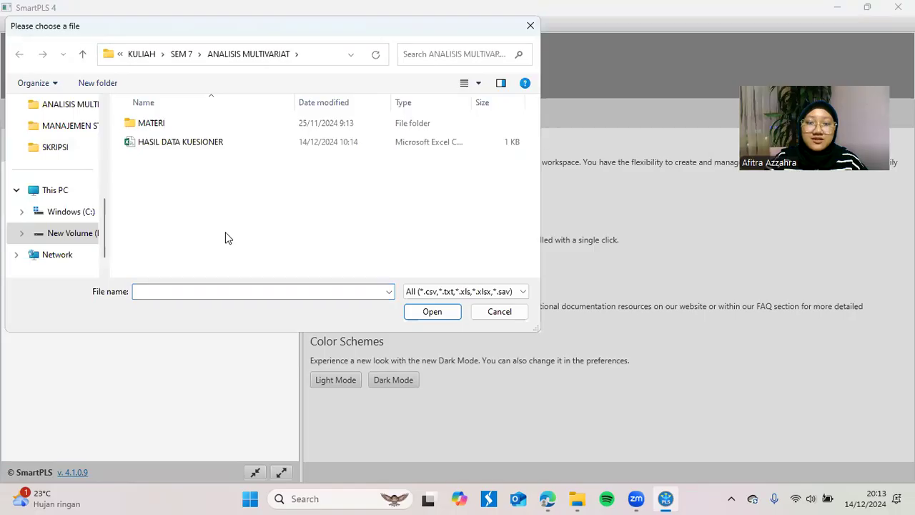
click(437, 147)
click(433, 312)
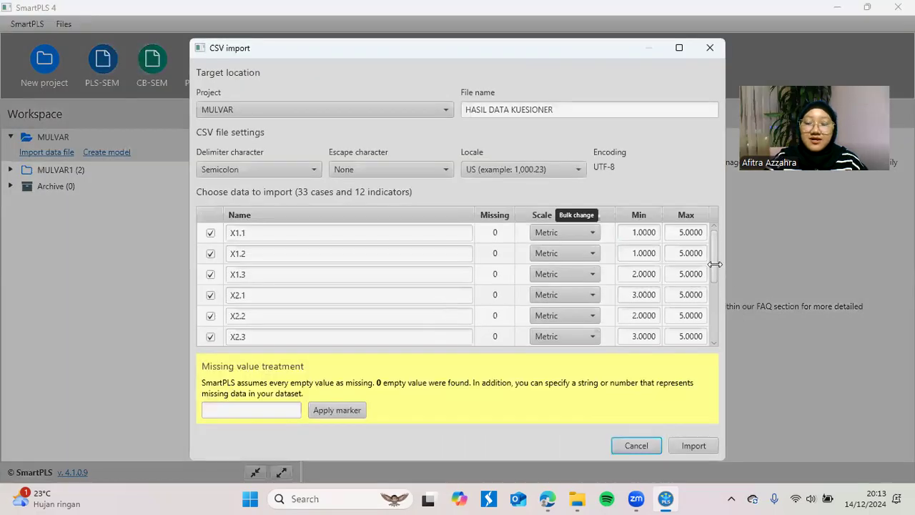
drag(714, 264, 719, 243)
click(699, 444)
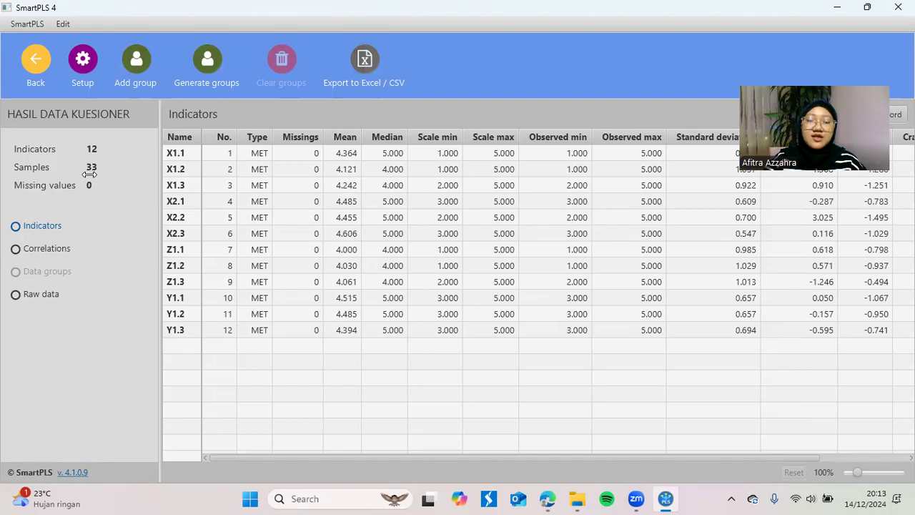
Step: Return to the workspace and create a PLS-SEM model named MULVAR in the MULVAR project
click(37, 67)
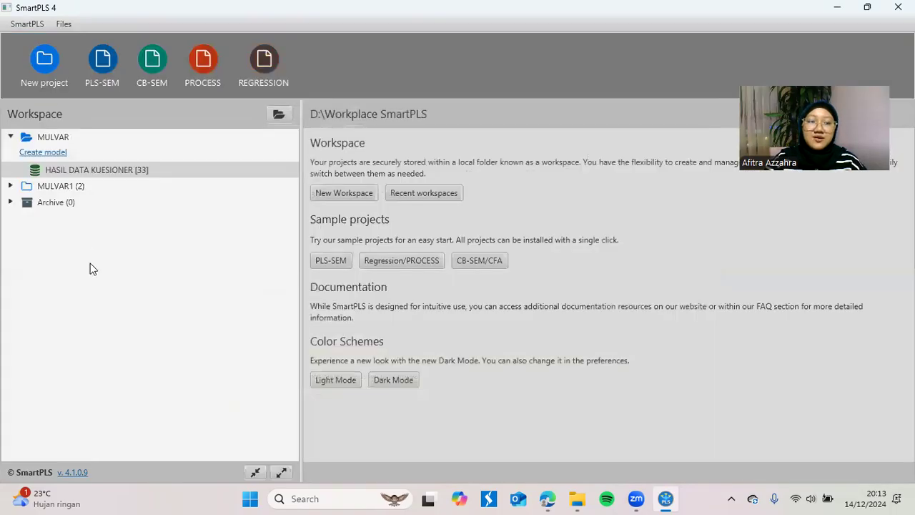
click(55, 155)
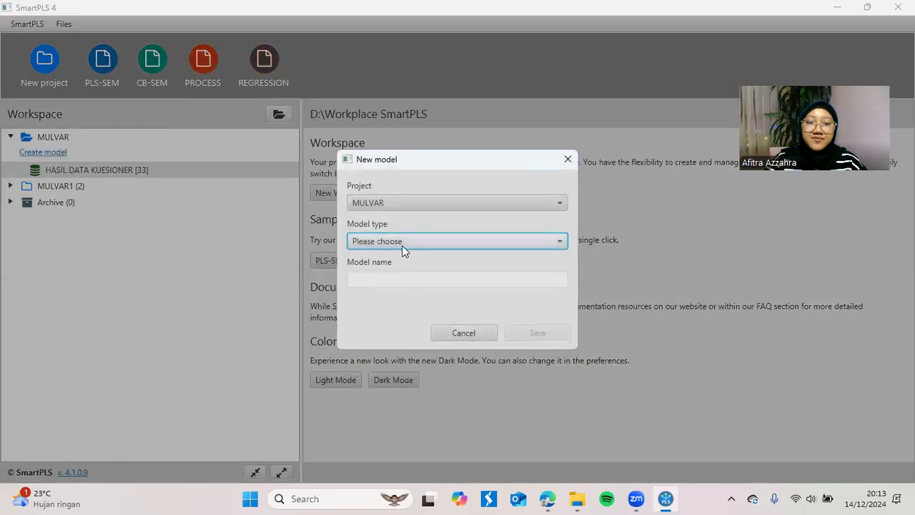
click(402, 242)
click(388, 259)
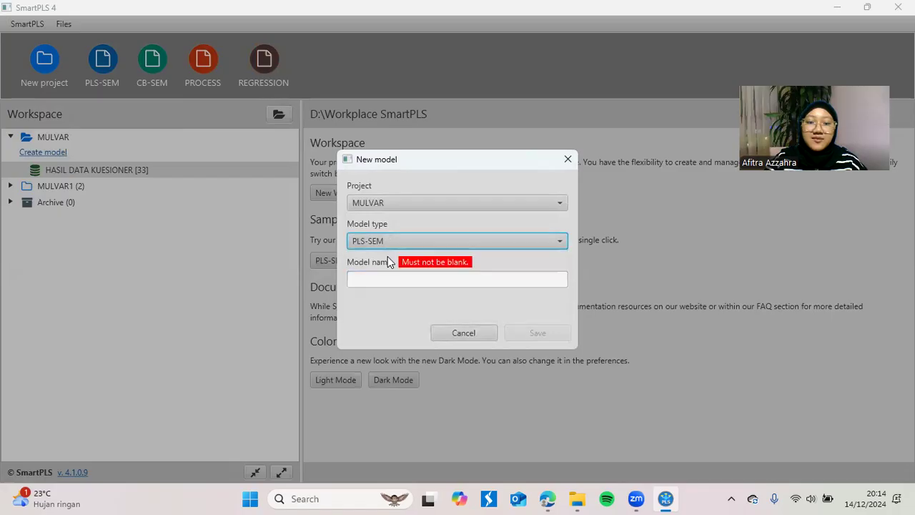
click(378, 284)
text(MULVAR)
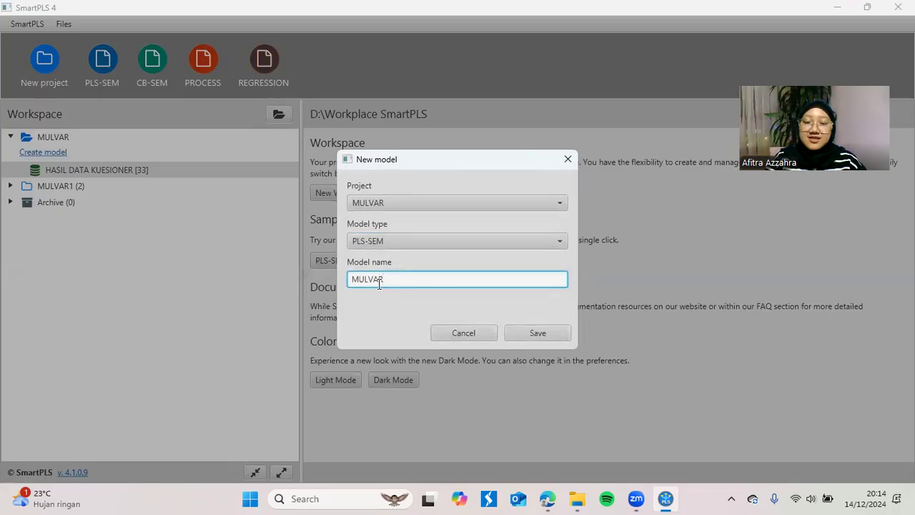
key(Return)
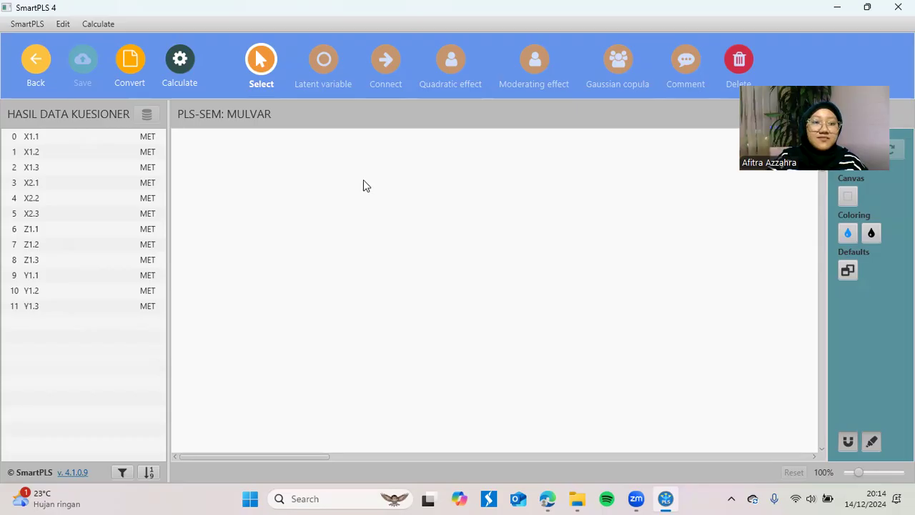
Step: Add a latent variable named "X1. PROMOSI" with indicators X1.1 to X1.3 and place it in the canvas's upper-left area
drag(118, 138, 300, 223)
text(.)
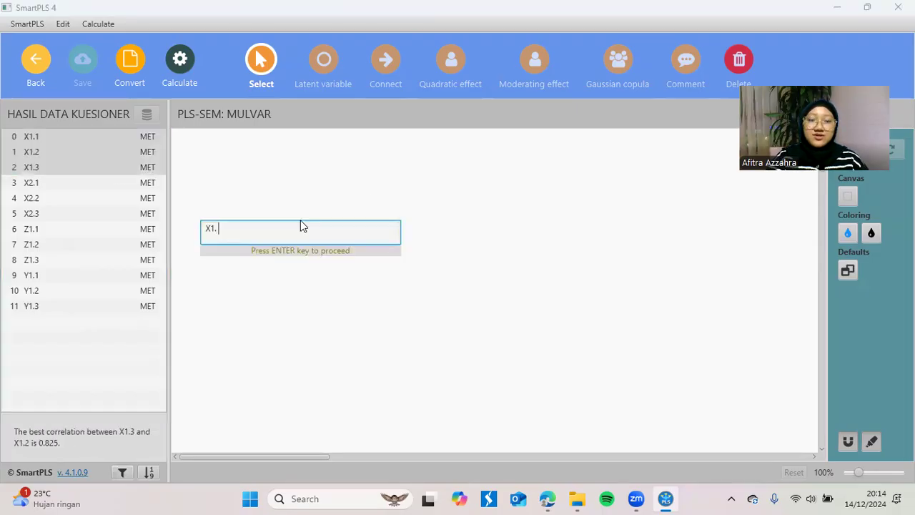
text( PROMO)
key(BackSpace)
text(MO)
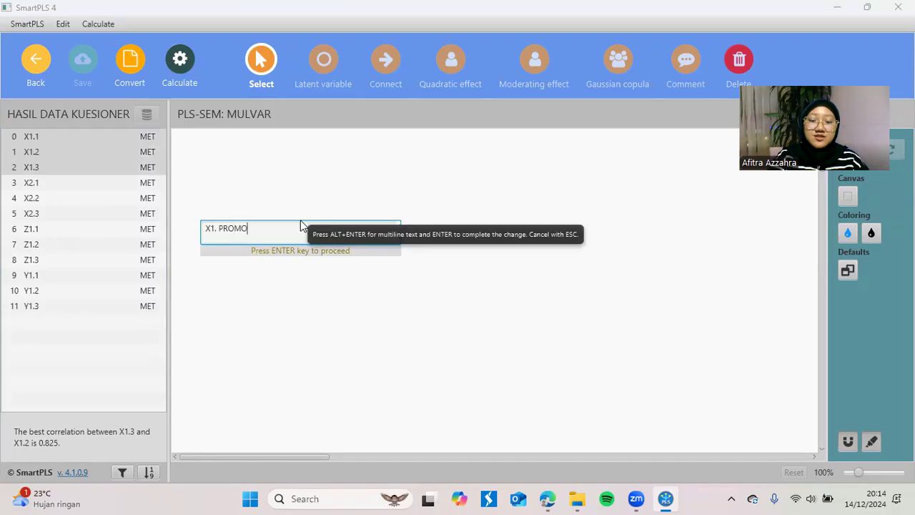
text(SI)
key(Return)
drag(300, 220, 270, 187)
Step: Add a latent variable named "X2. KUALITAS PRODUK" with indicators X2.1 to X2.3 below X1. PROMOSI
drag(64, 182, 302, 328)
text(.)
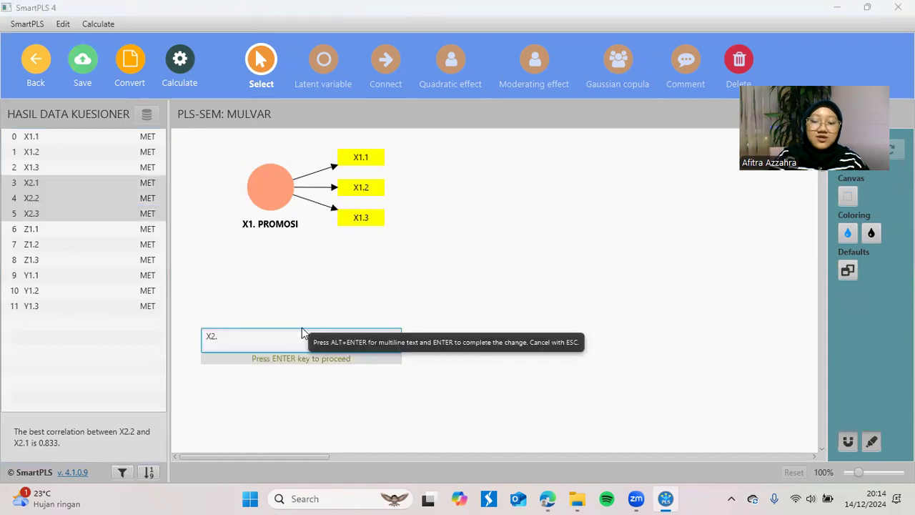
text( KUALITAS PRODUK)
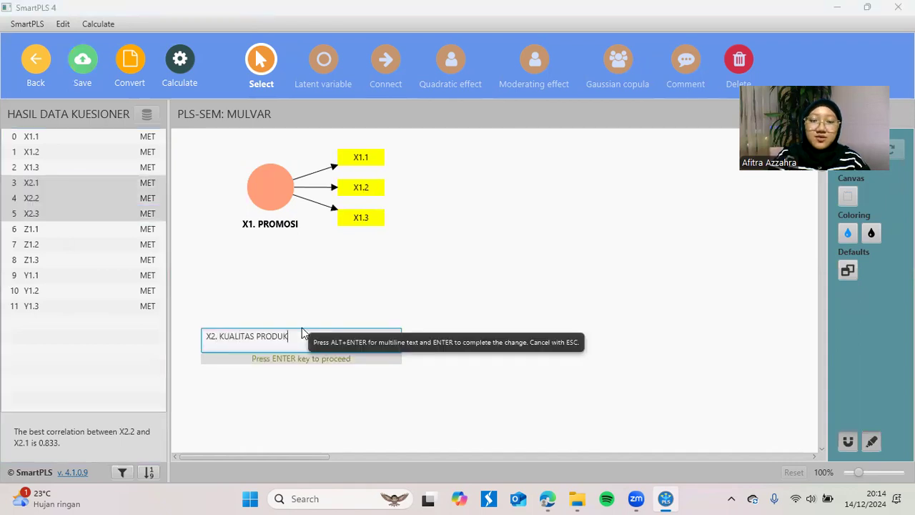
key(Return)
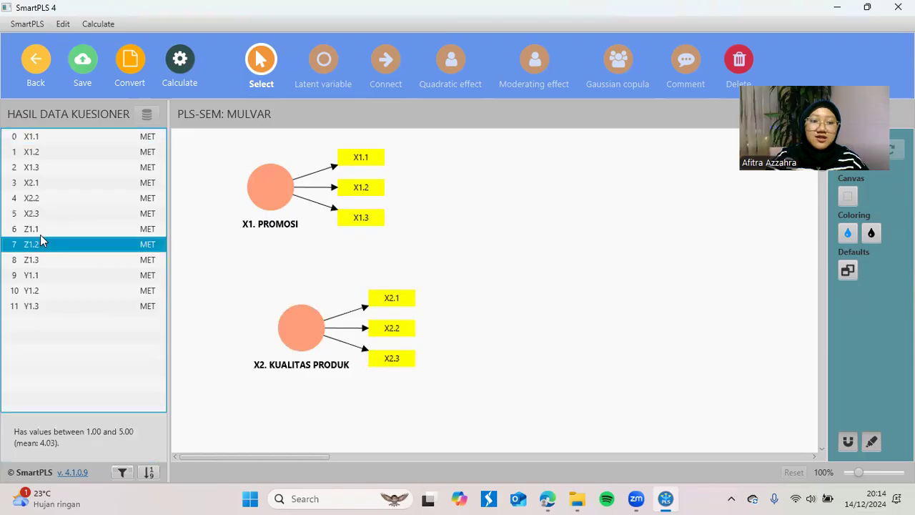
Step: Add a latent variable named "Z1. CITRA MEREK" with indicators Z1.1 to Z1.3 to the right of the X variables
click(40, 228)
drag(40, 230, 38, 266)
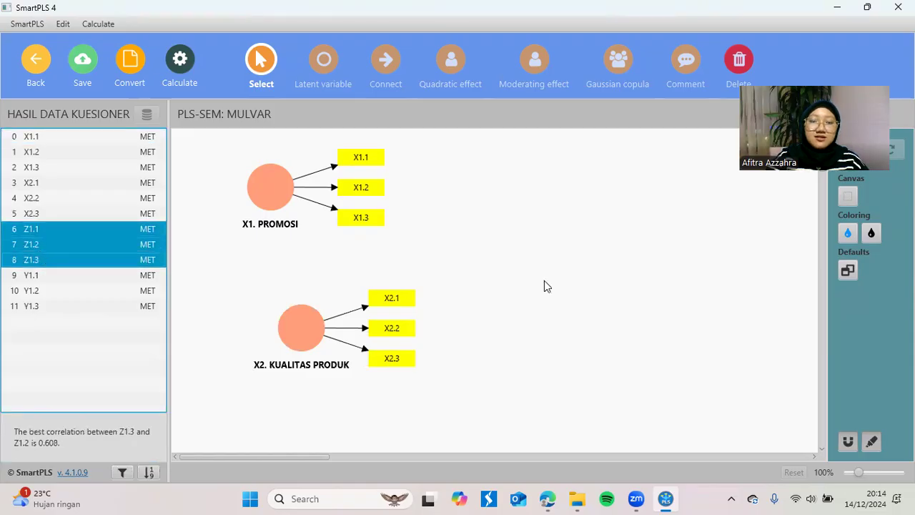
drag(544, 281, 544, 280)
text(. CITRA MEREK)
key(Return)
Step: Add a latent variable named "Y1. KEPUTUSAN PEMBELIAN" with indicators Y1.1 to Y1.3 above and right of Z1. CITRA MEREK
drag(57, 278, 662, 164)
text(.)
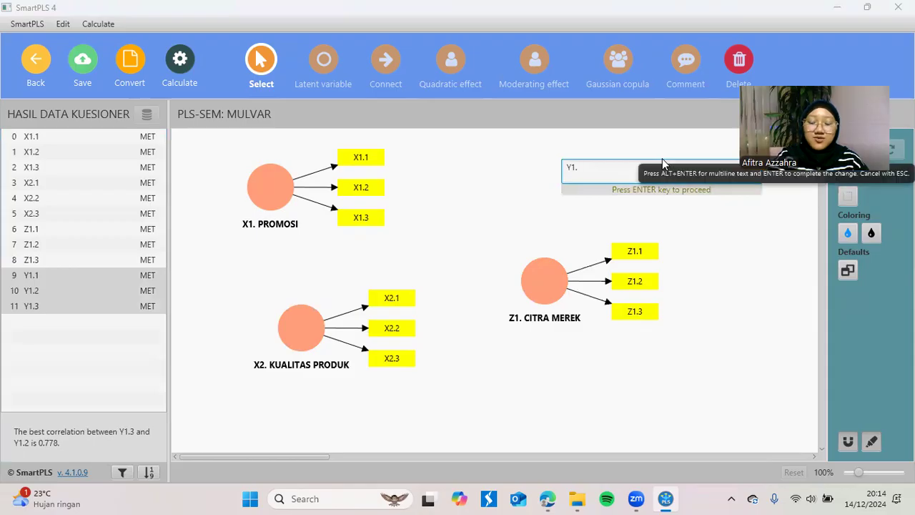
text( KEPUTUSAN PEMBELIAN)
key(Return)
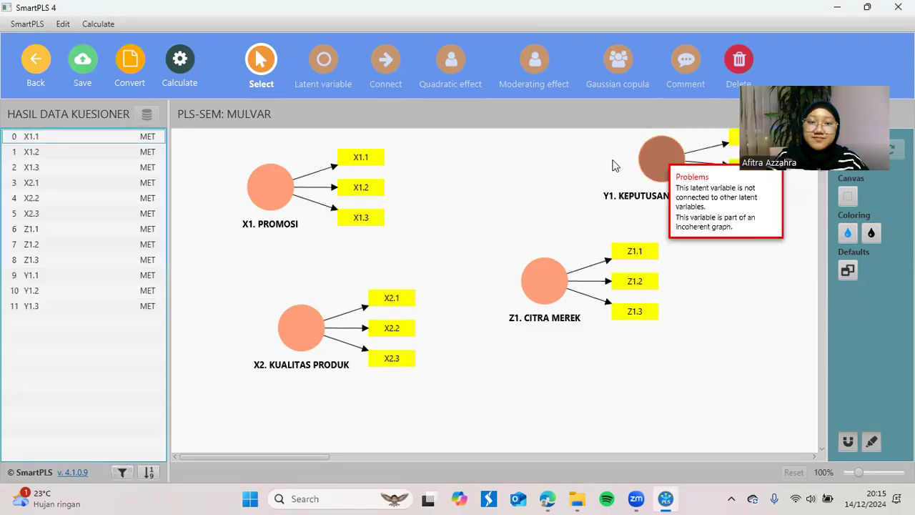
Step: Reposition X1. PROMOSI, X2. KUALITAS PRODUK and Z1. CITRA MEREK, aligning each one's indicators on the left of its circle
drag(275, 191, 292, 209)
click(848, 208)
drag(300, 334, 299, 361)
click(848, 213)
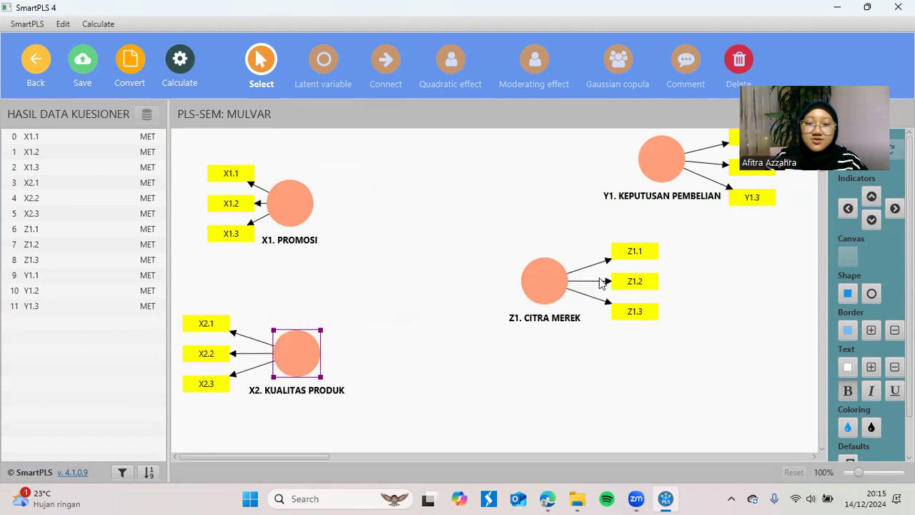
drag(547, 282, 446, 290)
click(842, 211)
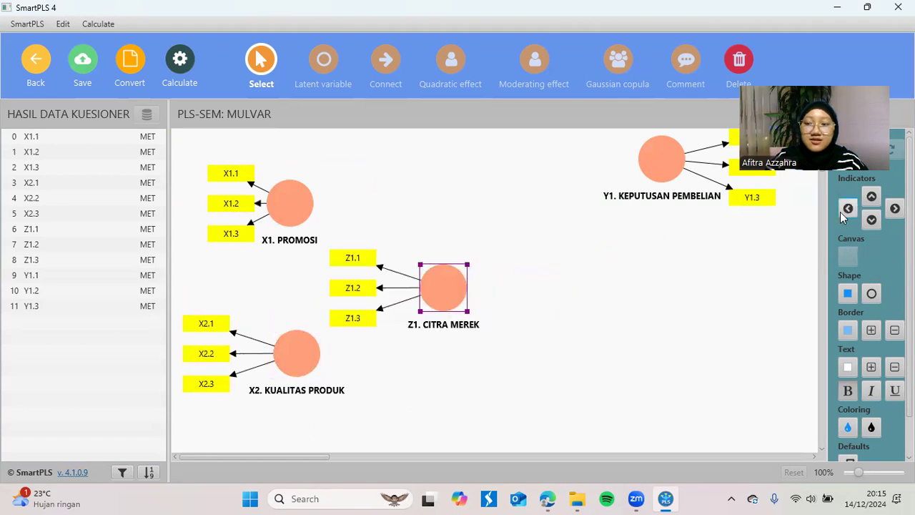
Step: Arrange the variables with X1 and X2 stacked further apart on the left, Z1 in the middle and Y1 level with Z1 on the right
drag(658, 165, 680, 296)
drag(307, 212, 303, 194)
drag(308, 347, 305, 373)
drag(460, 284, 476, 286)
drag(677, 303, 674, 304)
click(507, 198)
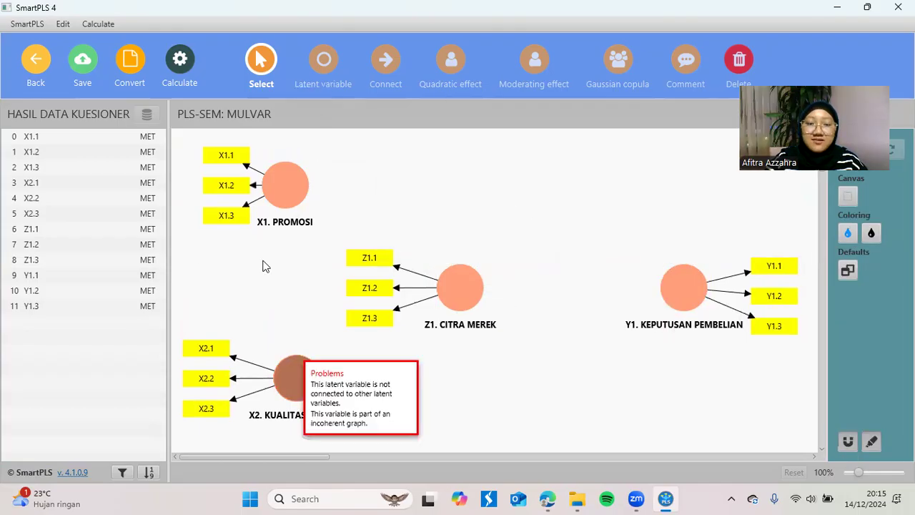
Step: Connect X1. PROMOSI and X2. KUALITAS PRODUK each to Y1. KEPUTUSAN PEMBELIAN
click(376, 59)
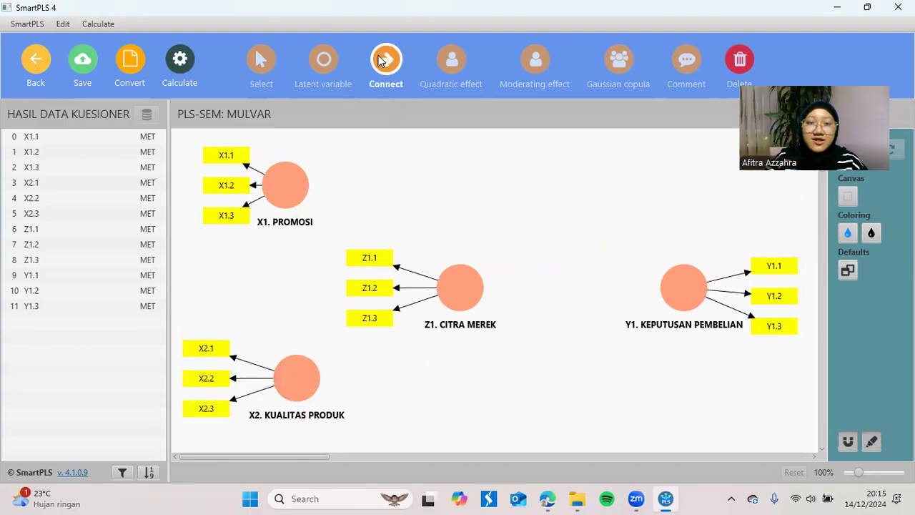
click(285, 188)
click(678, 285)
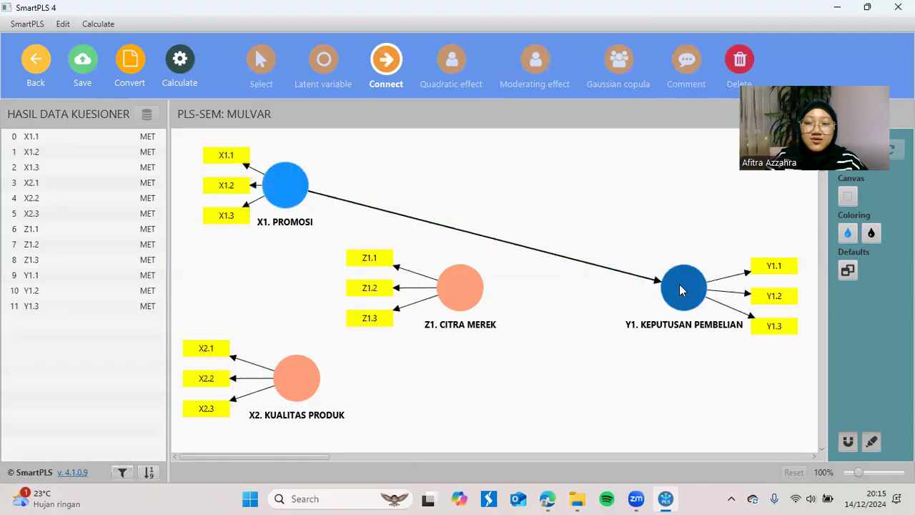
click(296, 378)
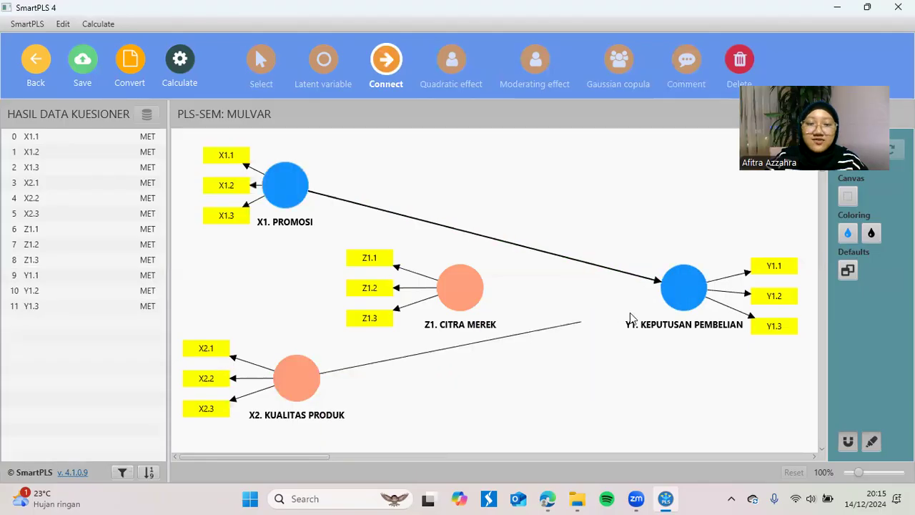
click(683, 294)
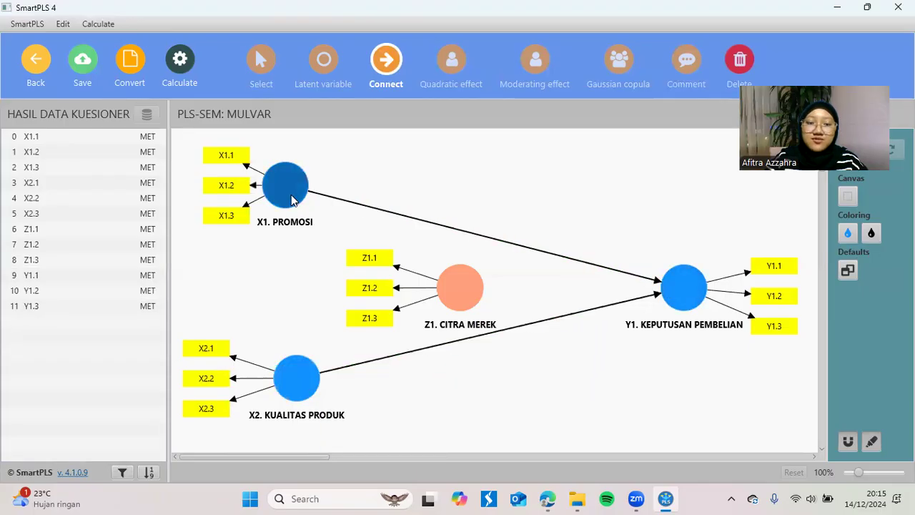
Step: Connect X1. PROMOSI and X2. KUALITAS PRODUK each to Z1. CITRA MEREK
click(291, 200)
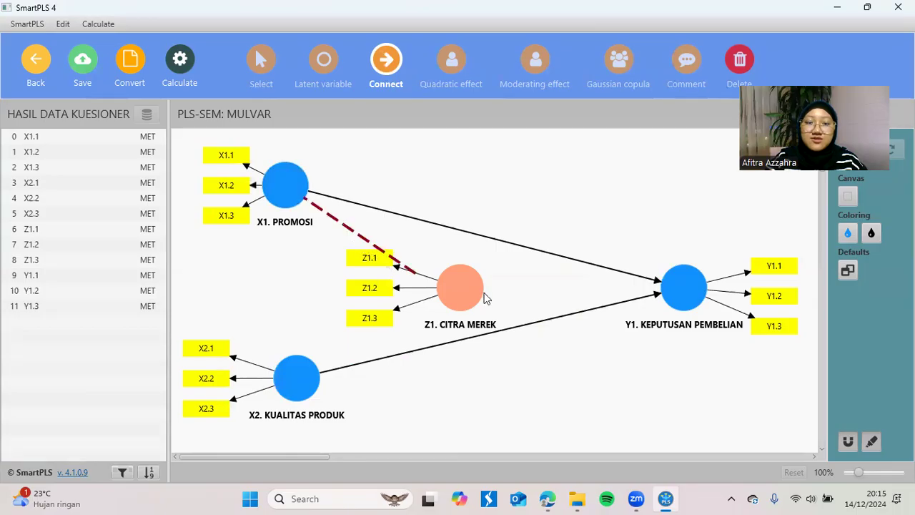
click(453, 293)
click(296, 375)
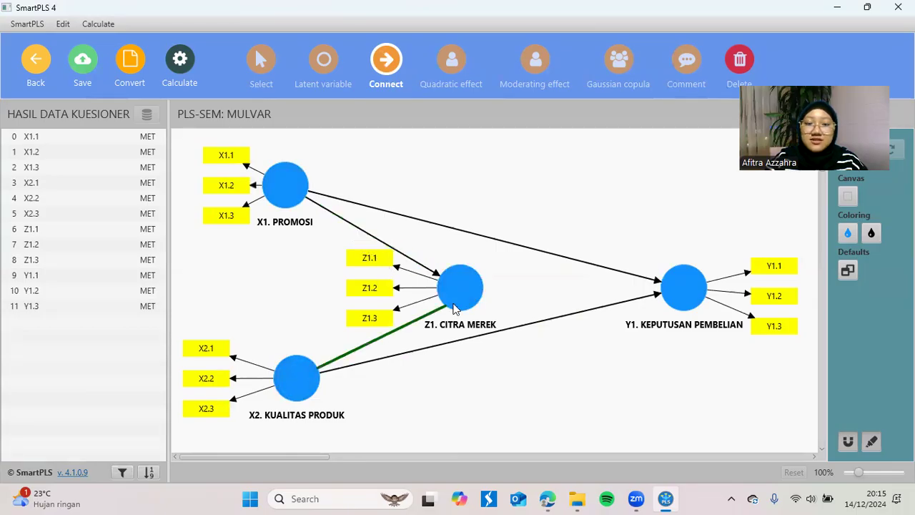
click(463, 296)
Step: Connect Z1. CITRA MEREK to Y1. KEPUTUSAN PEMBELIAN and return to the Select tool
click(472, 298)
click(664, 289)
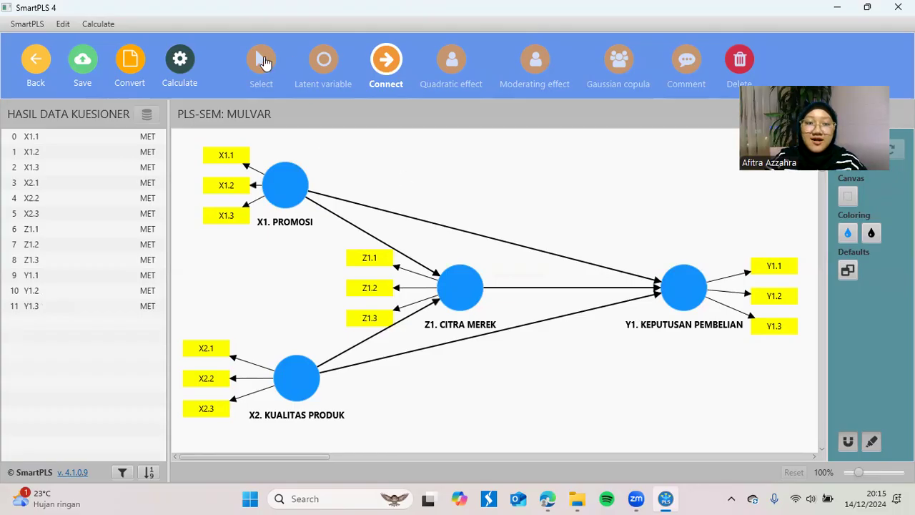
click(263, 61)
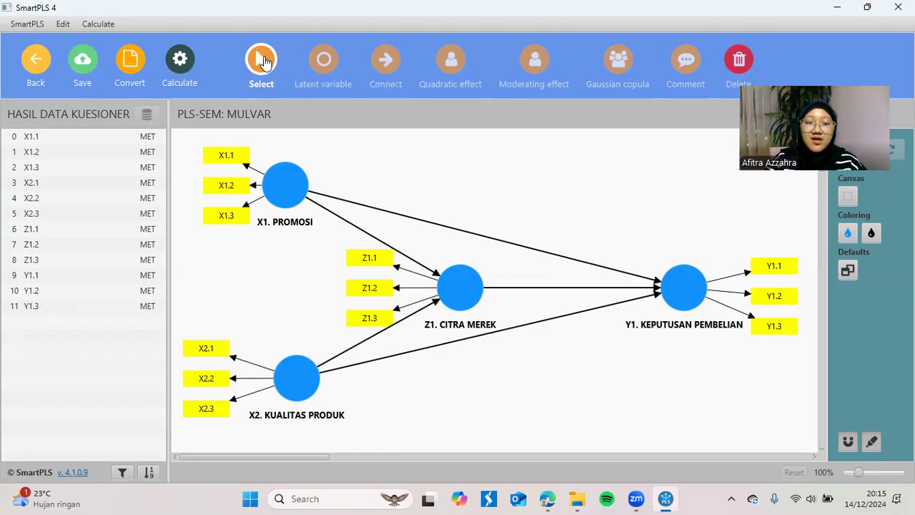
Step: Switch to eas mulvar.pdf in Edge and review the outer model diagram in the Hasil Analisis section
mouse_move(548, 499)
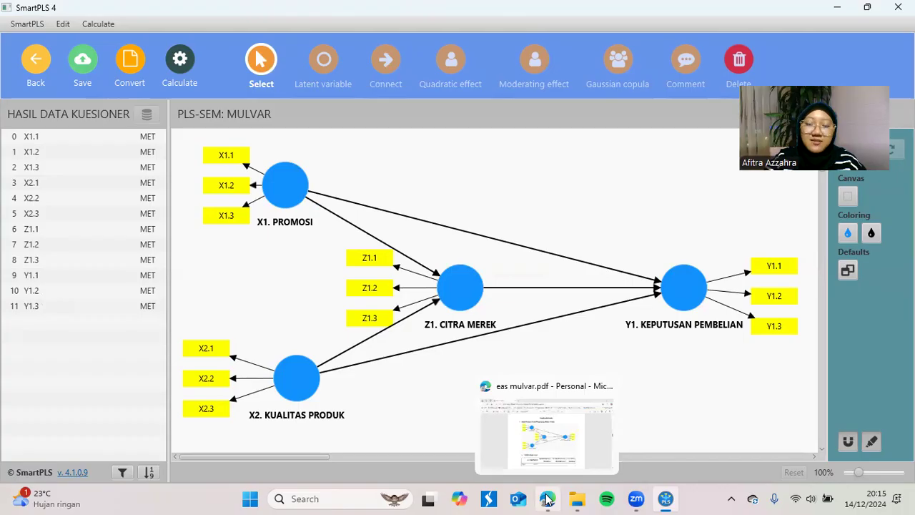
click(547, 499)
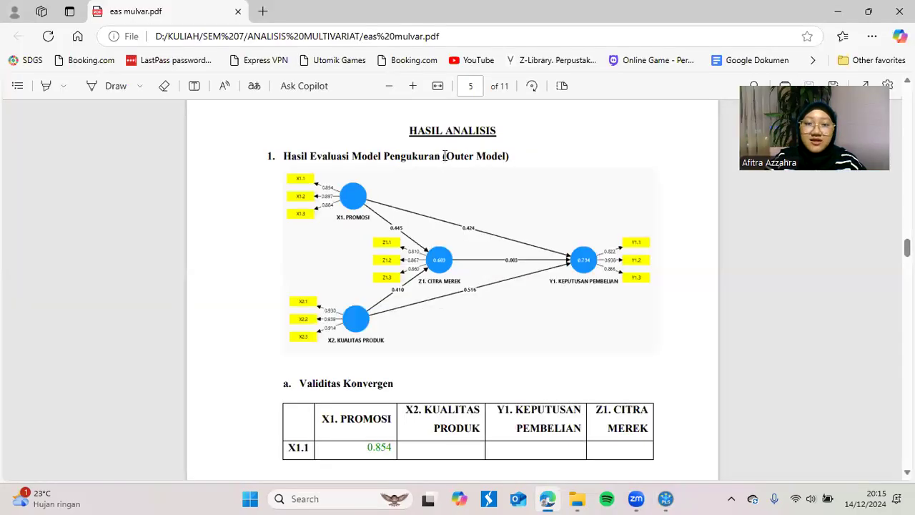
drag(540, 168, 518, 157)
click(560, 375)
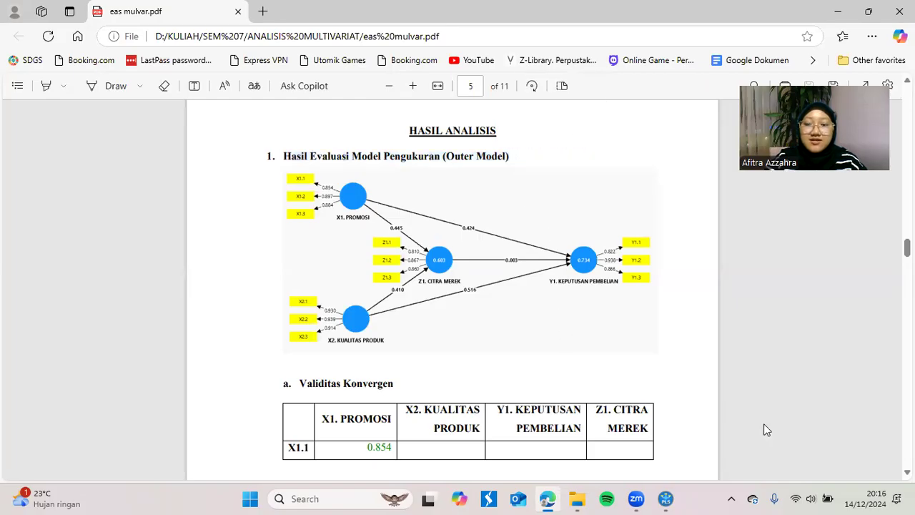
Step: Return to SmartPLS and run the PLS-SEM algorithm with the Path weighting scheme, Standardized results, Default initial weights and the report opened
click(666, 498)
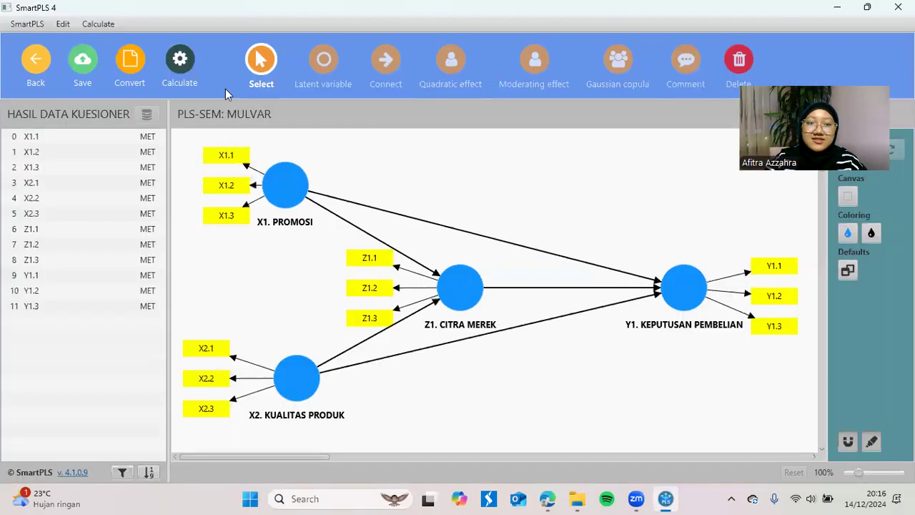
click(182, 65)
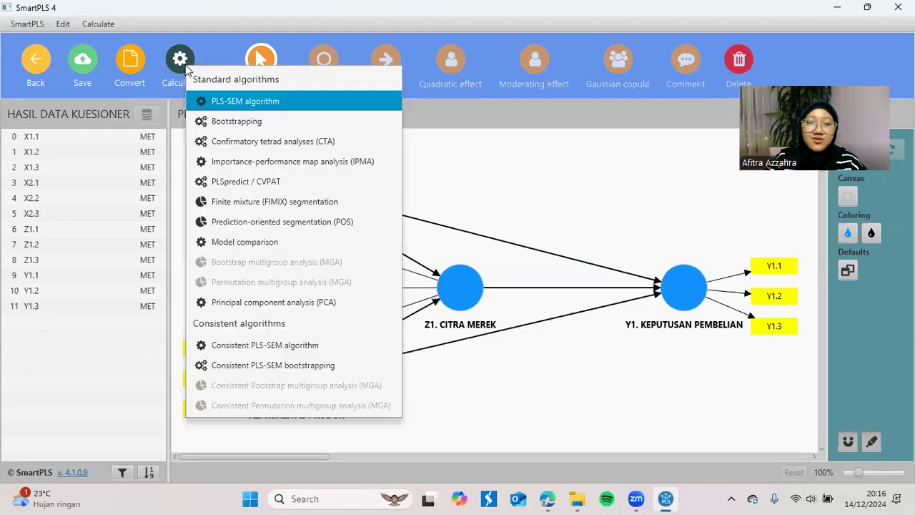
click(292, 100)
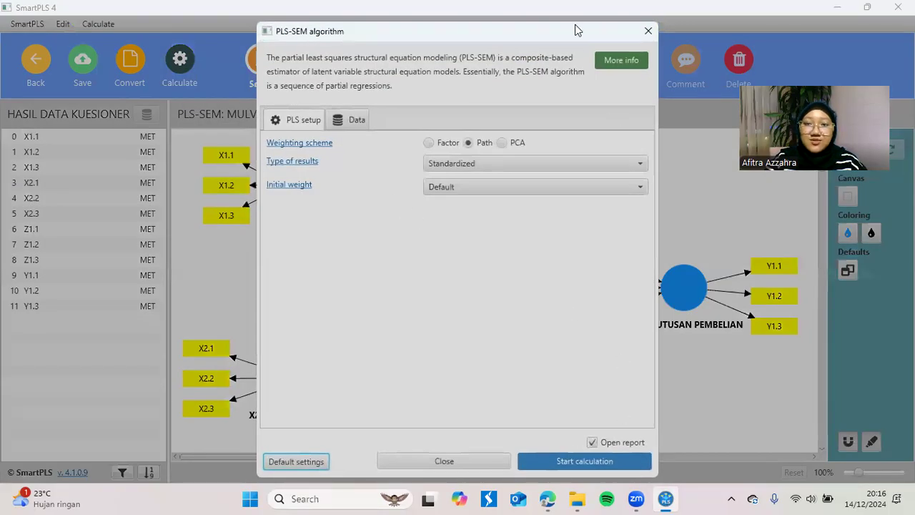
drag(576, 33, 578, 13)
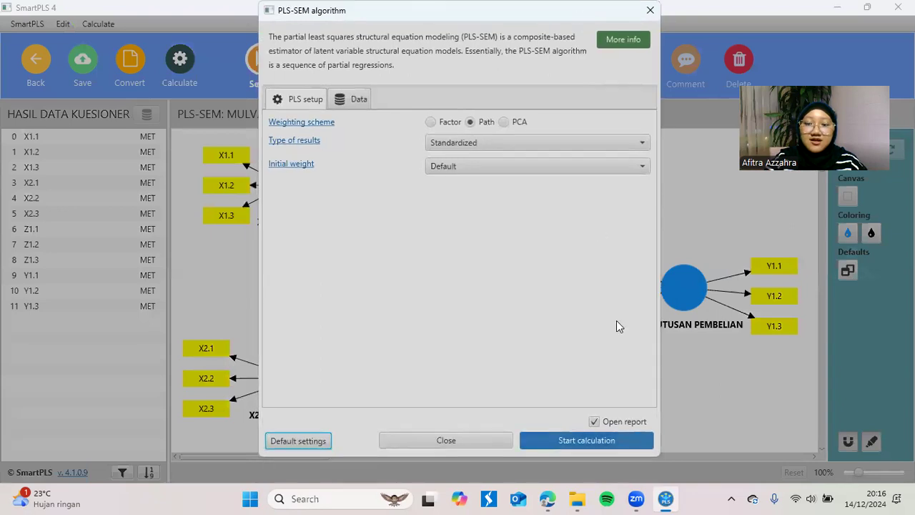
key(Return)
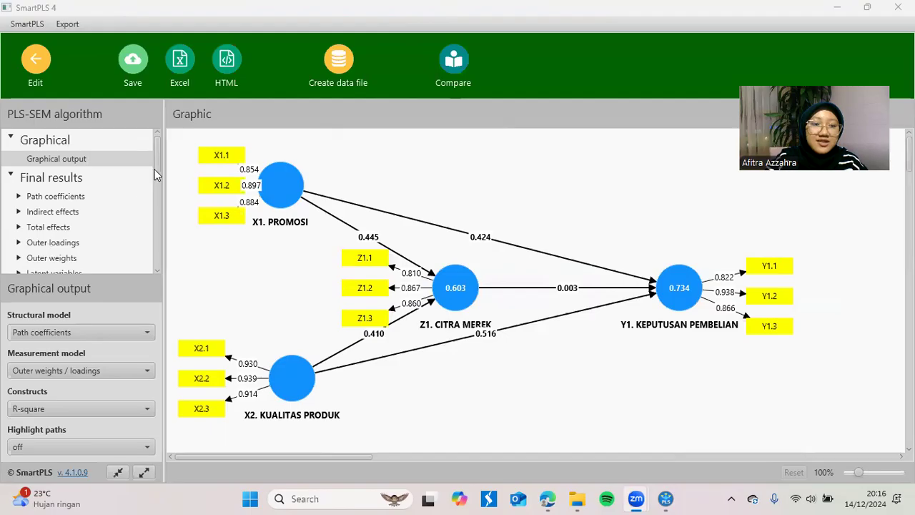
scroll(43, 214, down, 3)
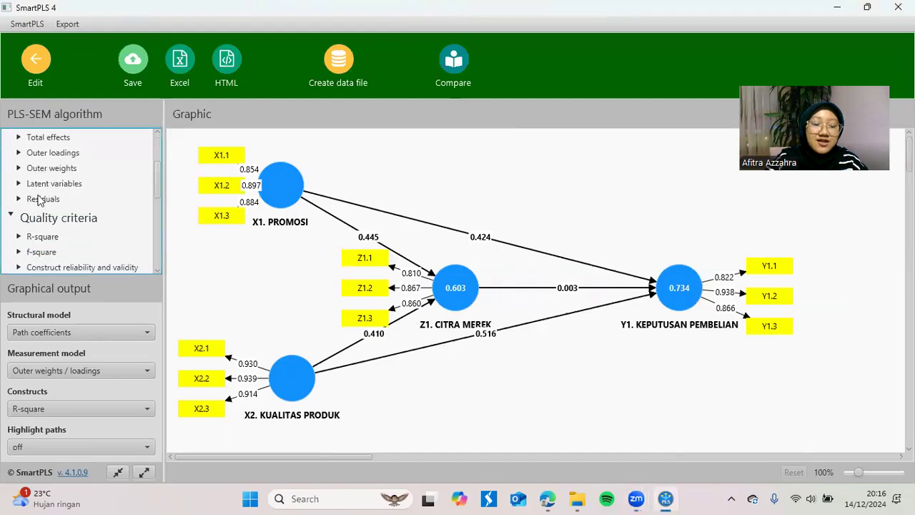
drag(155, 179, 158, 148)
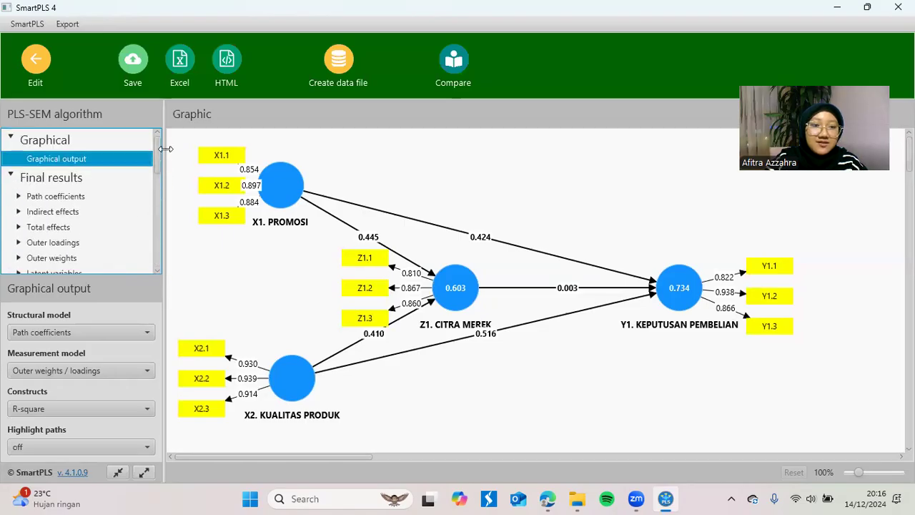
Step: Switch to eas mulvar.pdf in Edge and read the Validitas Konvergen table on pages 5 and 6
click(548, 498)
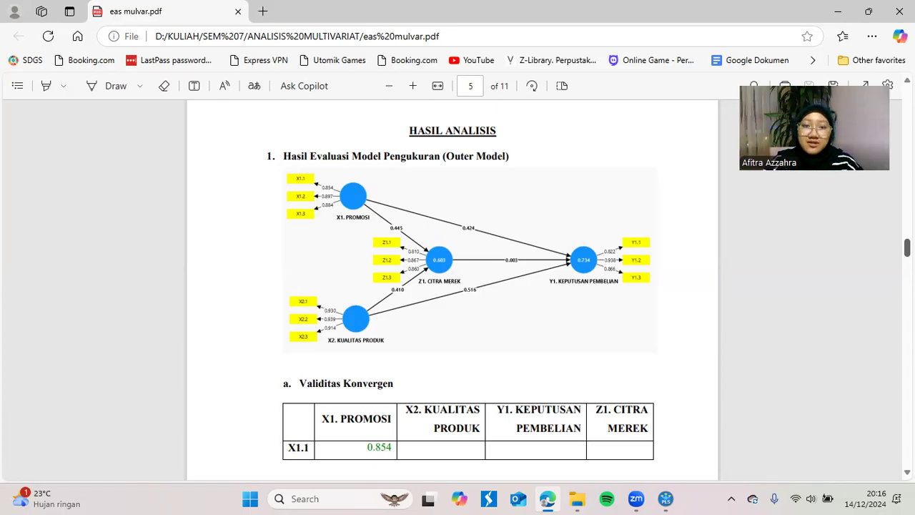
scroll(452, 286, down, 5)
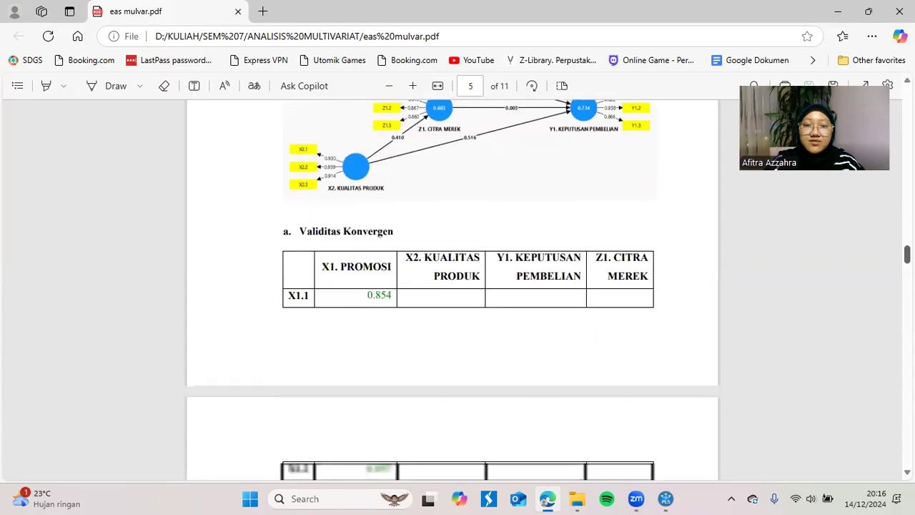
scroll(451, 286, down, 1)
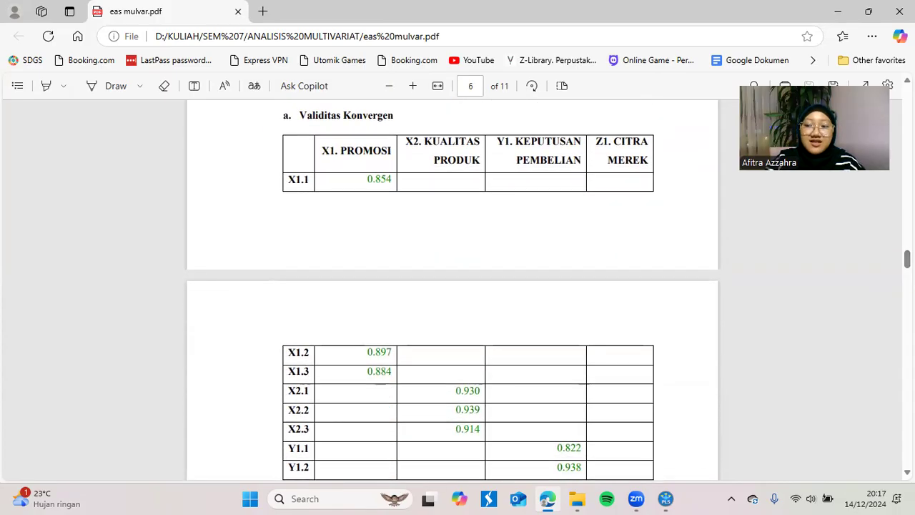
scroll(452, 285, down, 4)
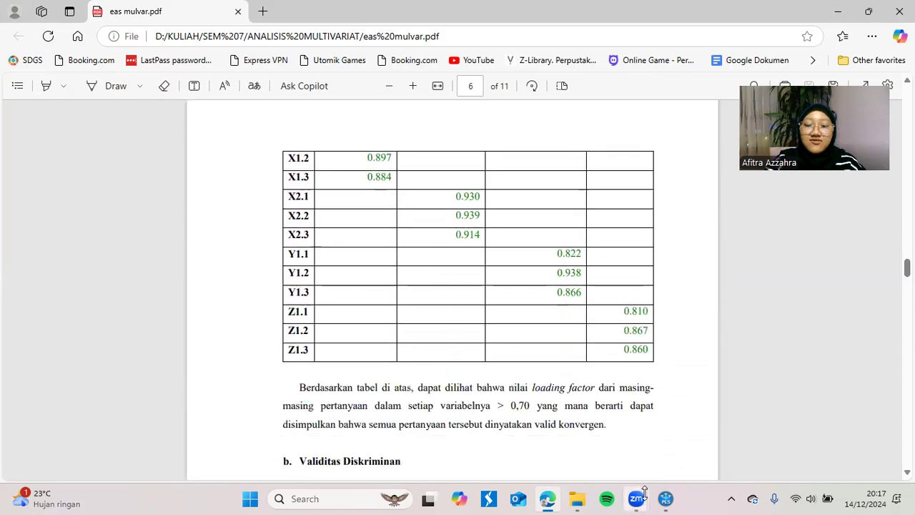
Step: Show the Outer loadings matrix in the SmartPLS report and compare it with the convergent validity table in the PDF
click(665, 498)
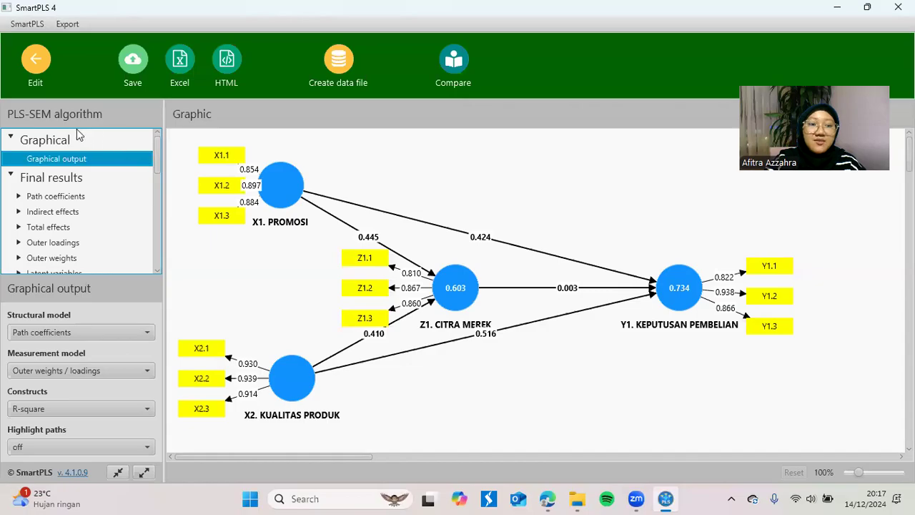
click(57, 244)
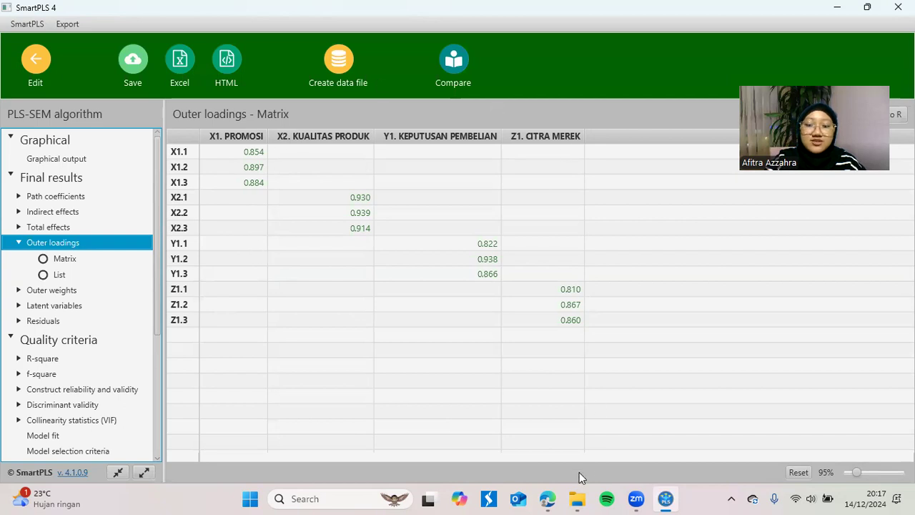
click(547, 498)
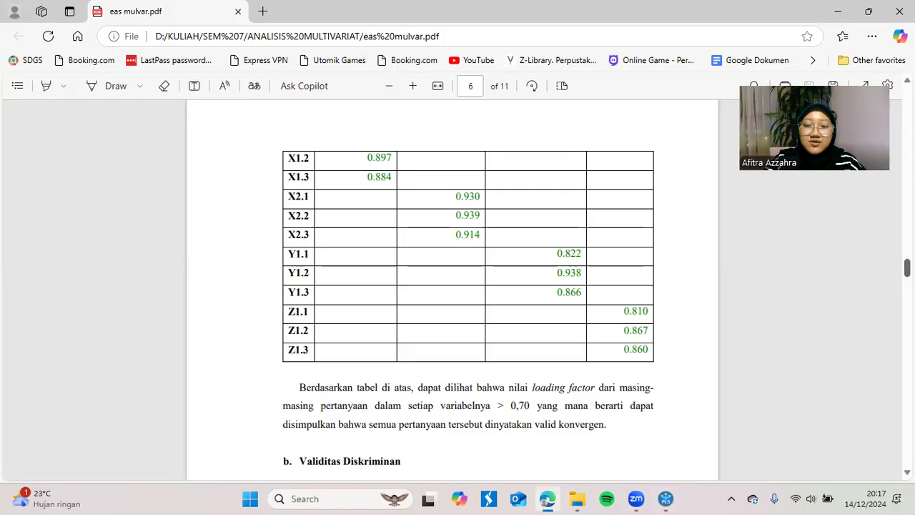
click(665, 498)
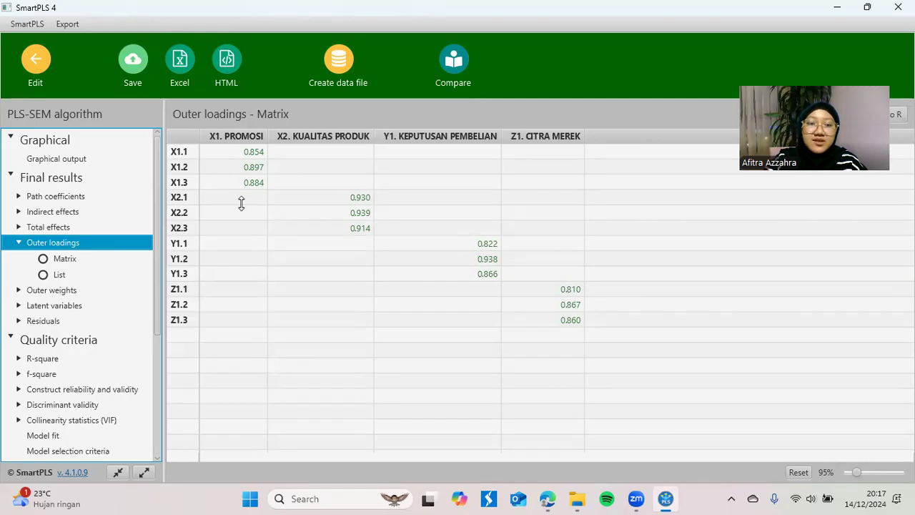
Step: Go back to the PDF in Edge and check the loading factors of all indicators and the convergent validity conclusion
click(546, 498)
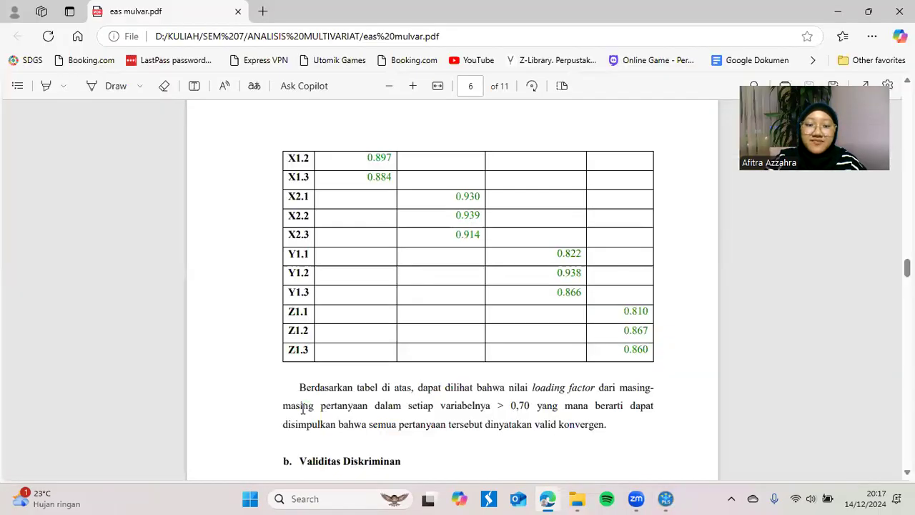
scroll(453, 286, up, 4)
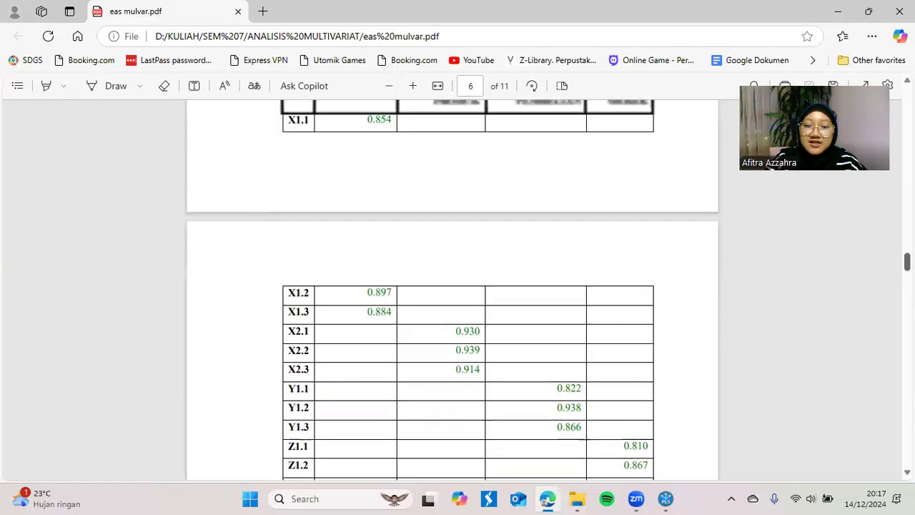
scroll(452, 285, down, 2)
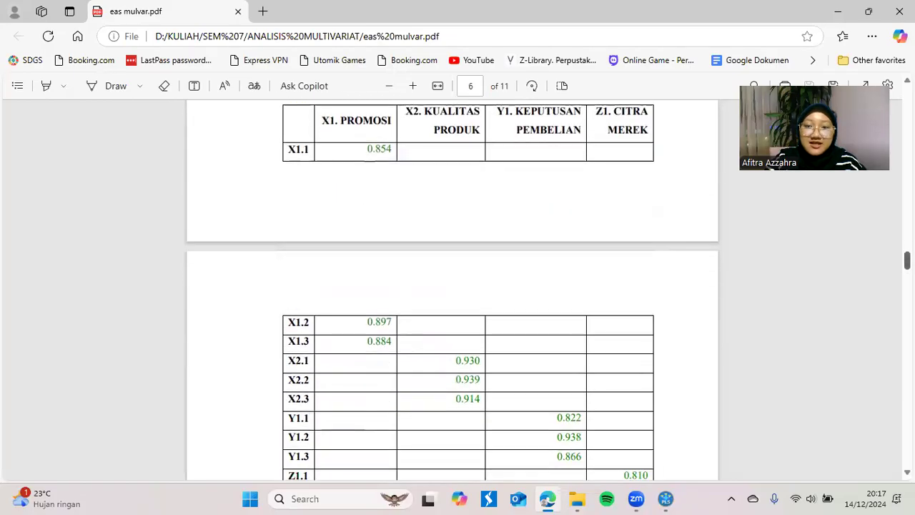
scroll(453, 286, down, 3)
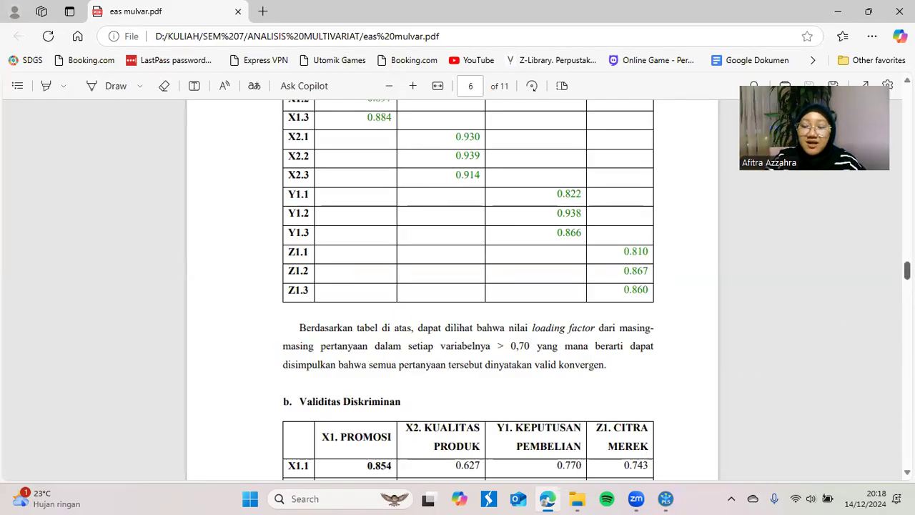
Step: Read through the Validitas Diskriminan table and its conclusion in the PDF
scroll(468, 286, down, 3)
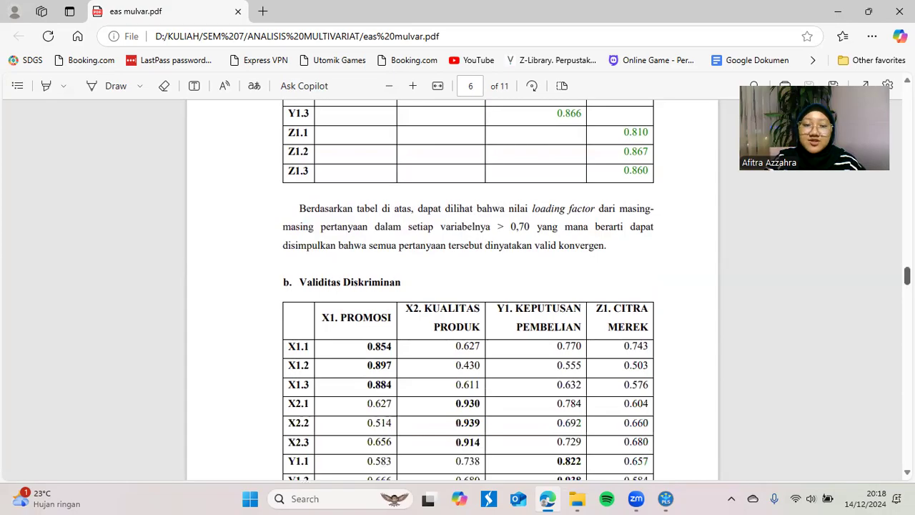
scroll(468, 285, down, 2)
scroll(468, 286, down, 6)
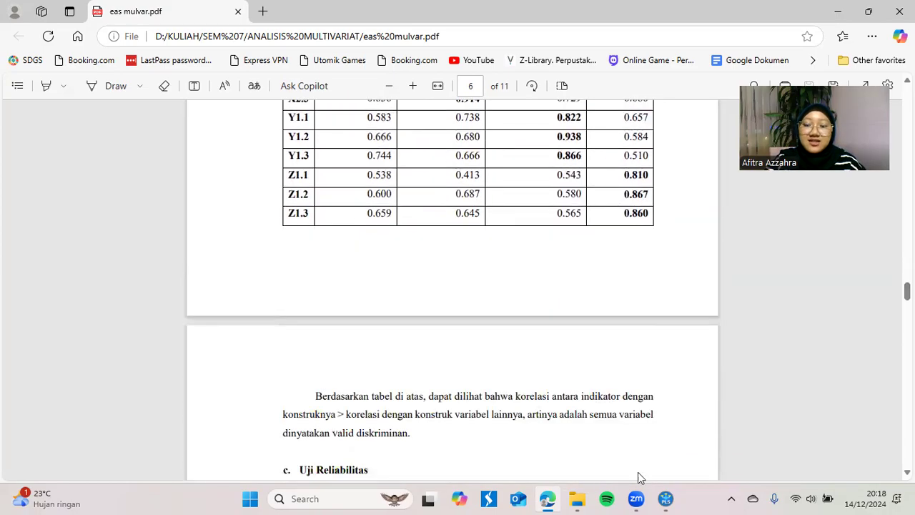
Step: Switch to SmartPLS and show the Cross loadings table under the Discriminant validity results
click(666, 499)
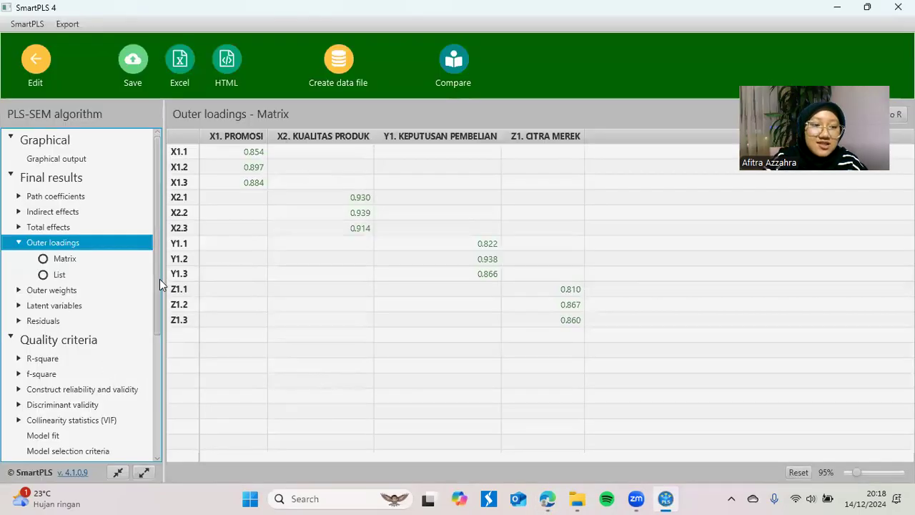
scroll(160, 279, down, 1)
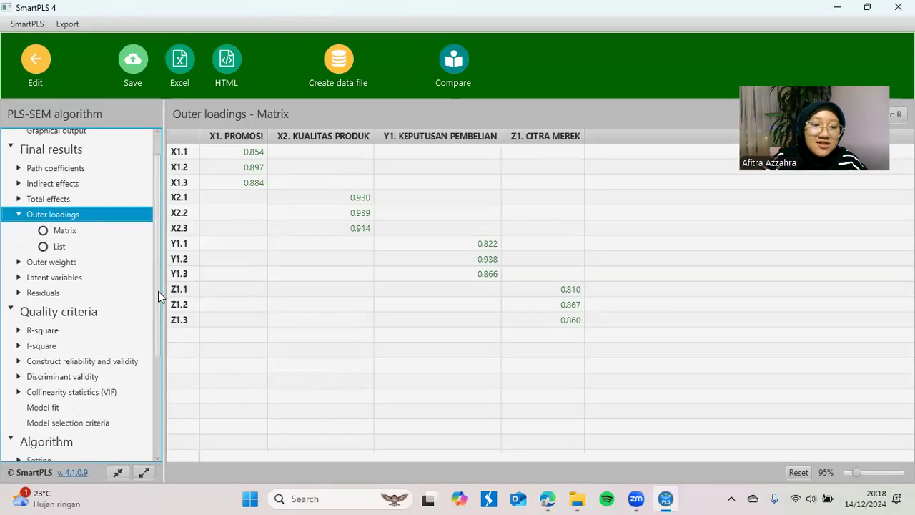
click(78, 379)
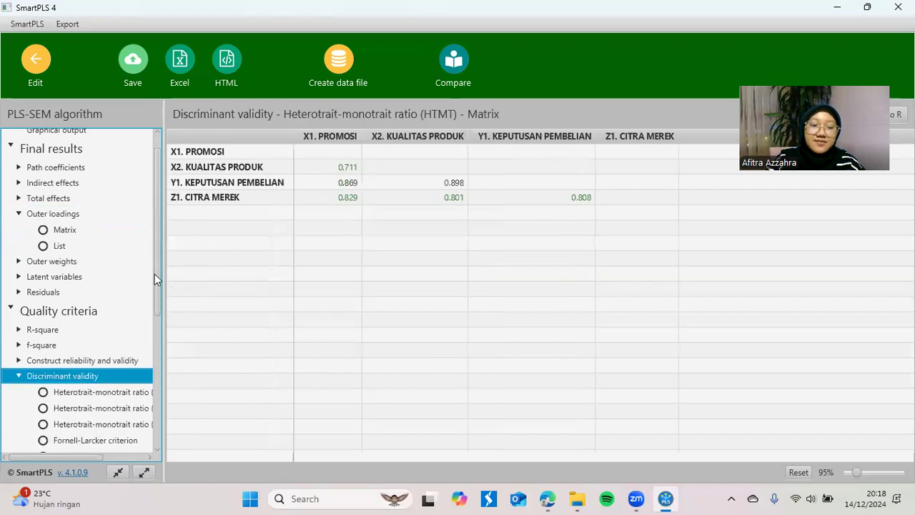
drag(155, 272, 88, 359)
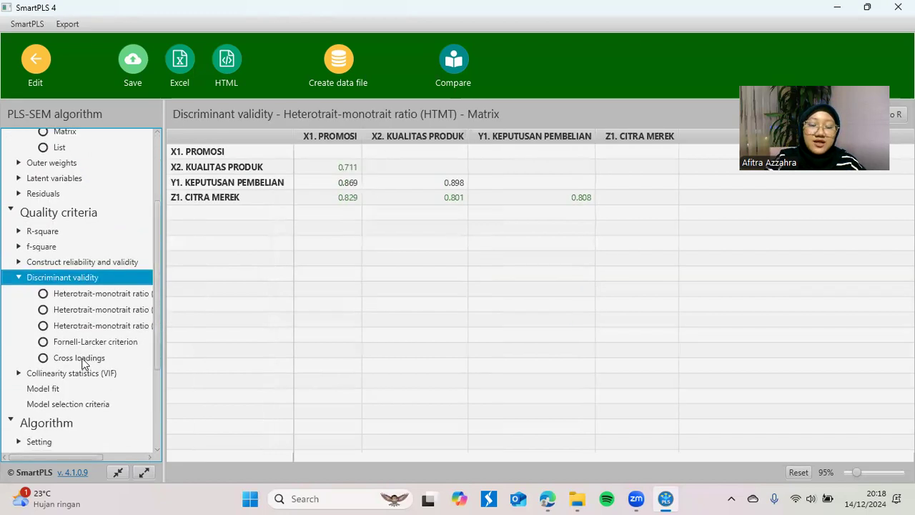
click(80, 358)
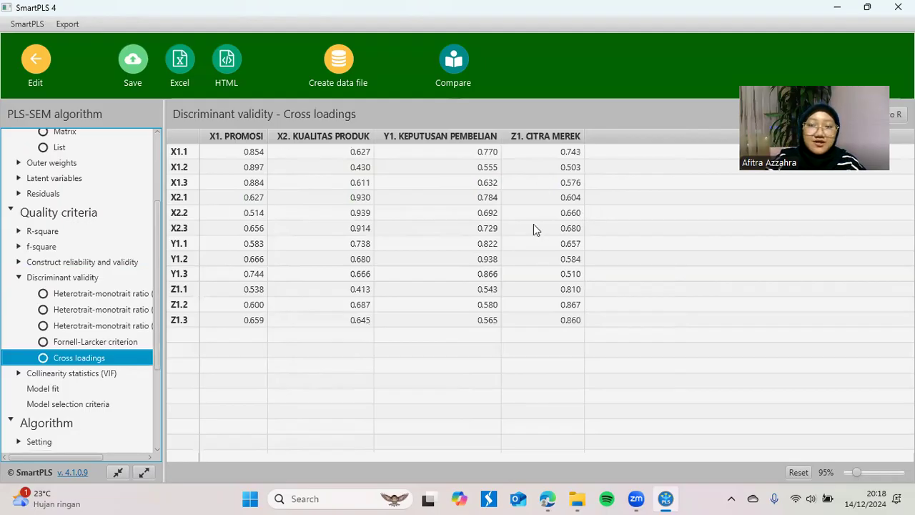
Step: Return to the PDF in Edge and examine the Validitas Diskriminan table, marking the bold X1. PROMOSI loadings
click(548, 498)
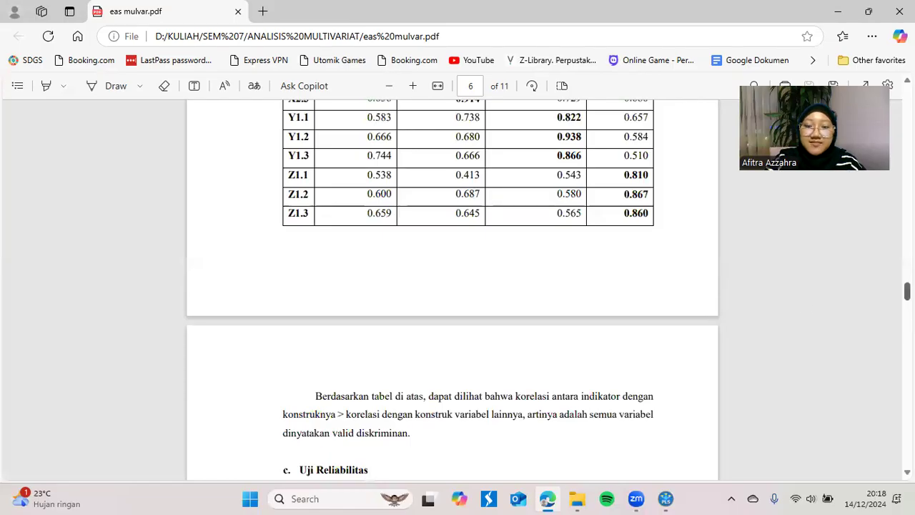
scroll(452, 286, up, 1)
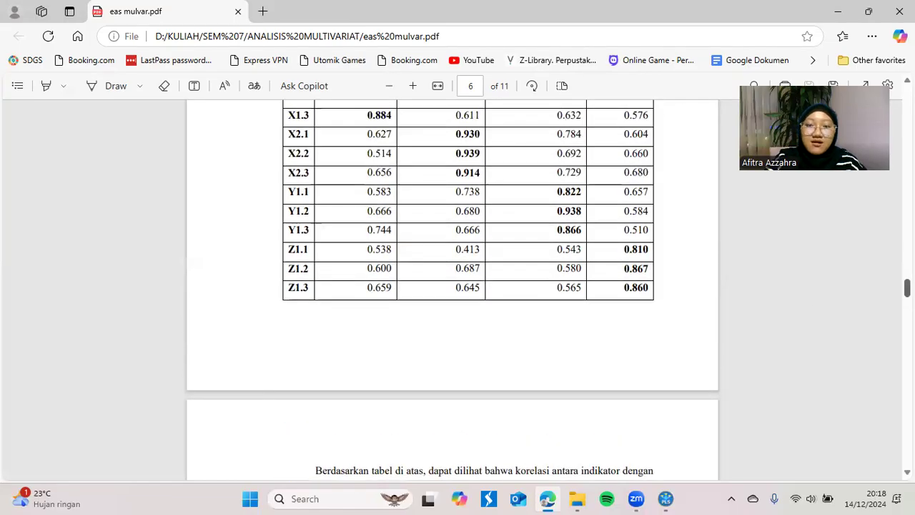
scroll(452, 286, up, 3)
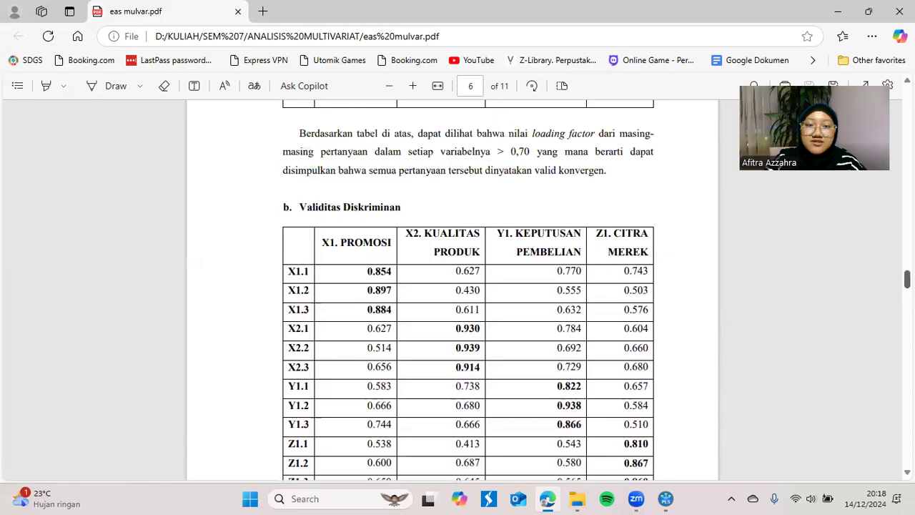
scroll(451, 286, down, 4)
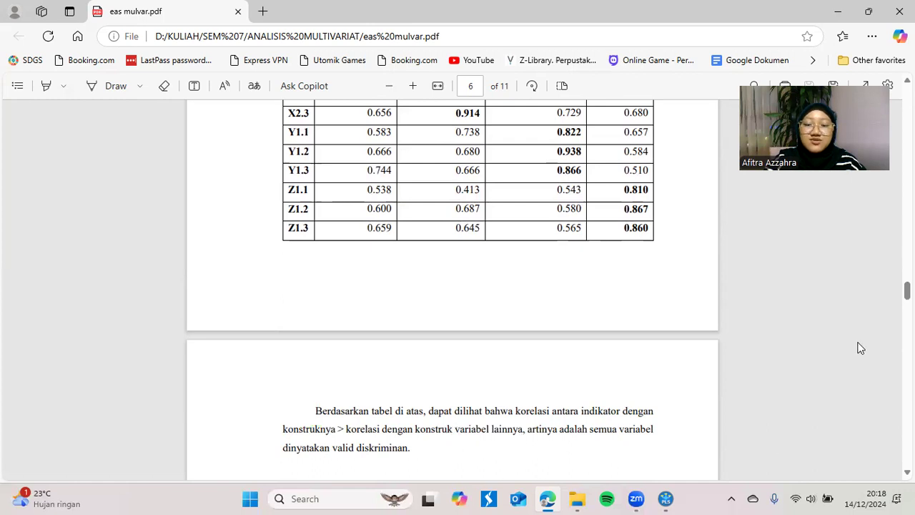
scroll(443, 207, up, 4)
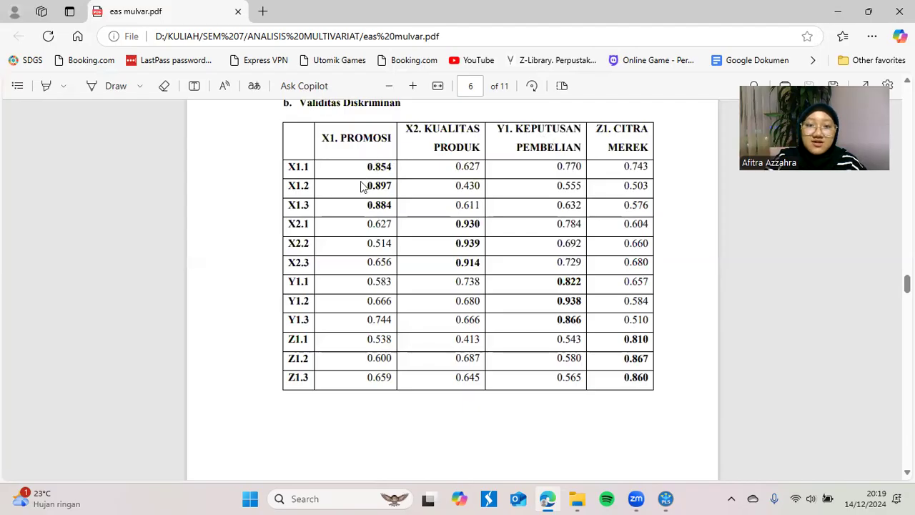
drag(365, 164, 392, 207)
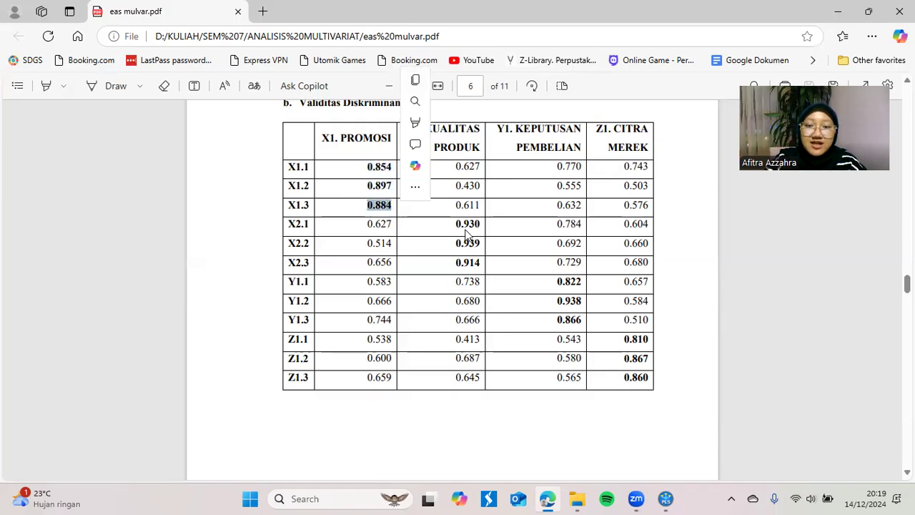
Step: Clear the text selection and read the discriminant validity table and conclusion, continuing to the Uji Reliabilitas table in the PDF
click(374, 220)
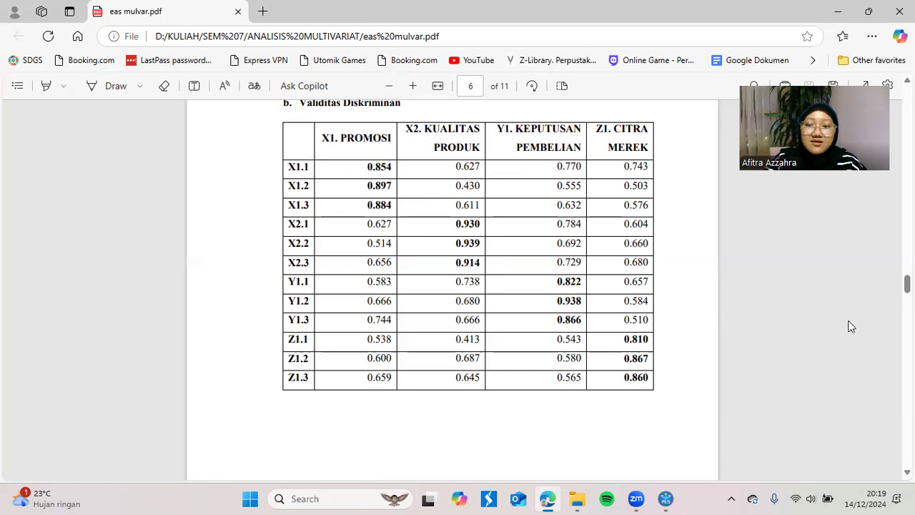
scroll(907, 285, down, 1)
scroll(420, 197, up, 2)
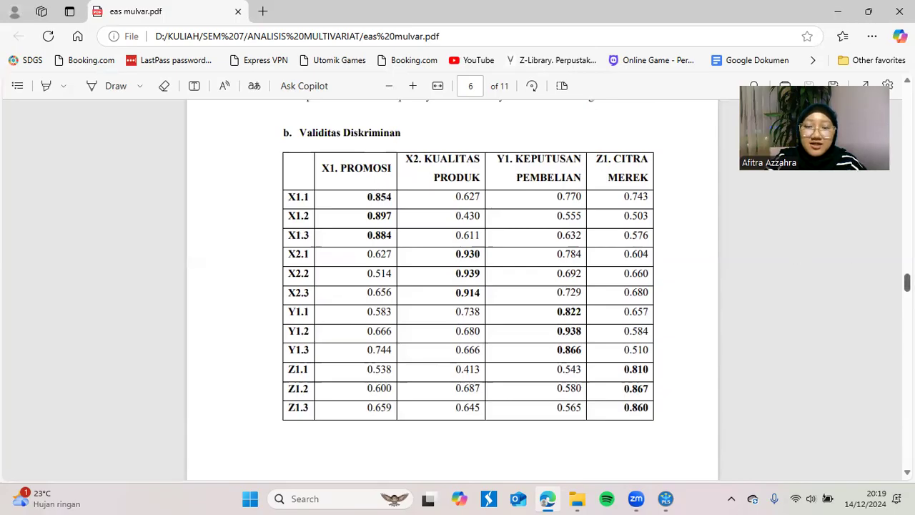
scroll(906, 285, down, 6)
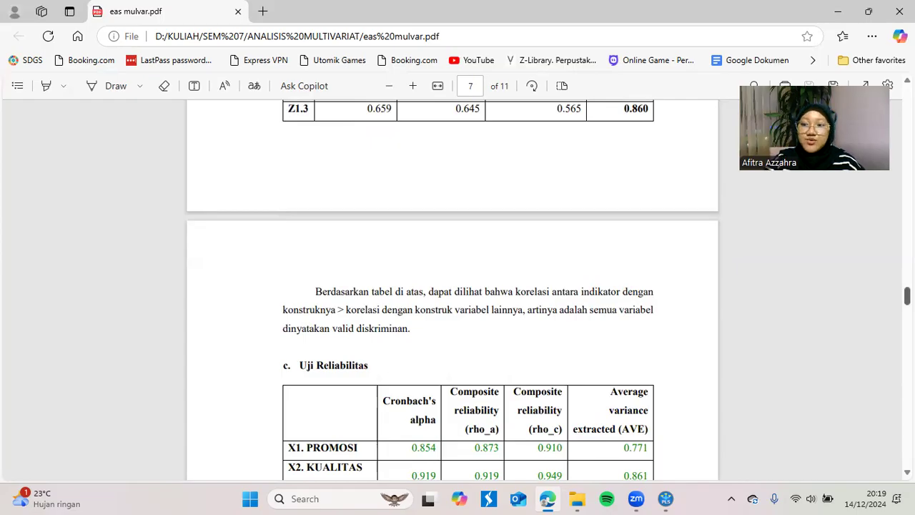
scroll(451, 307, down, 1)
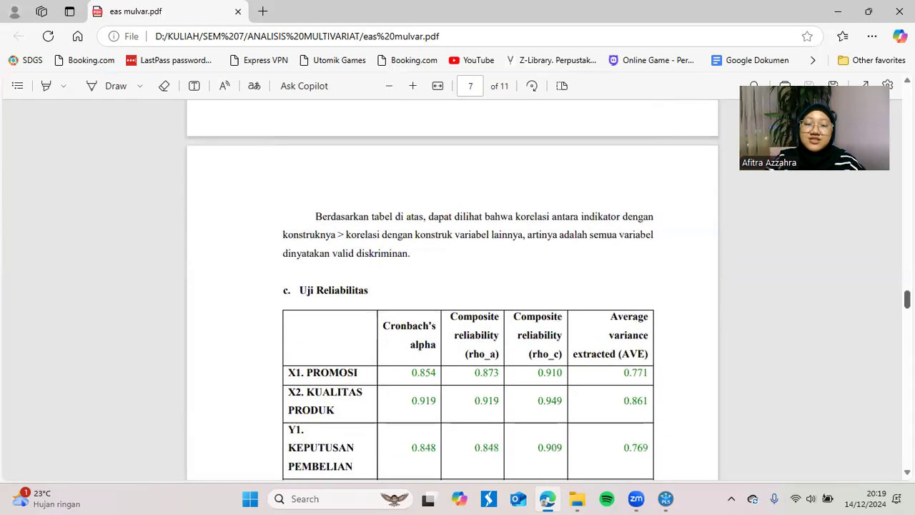
scroll(452, 300, down, 1)
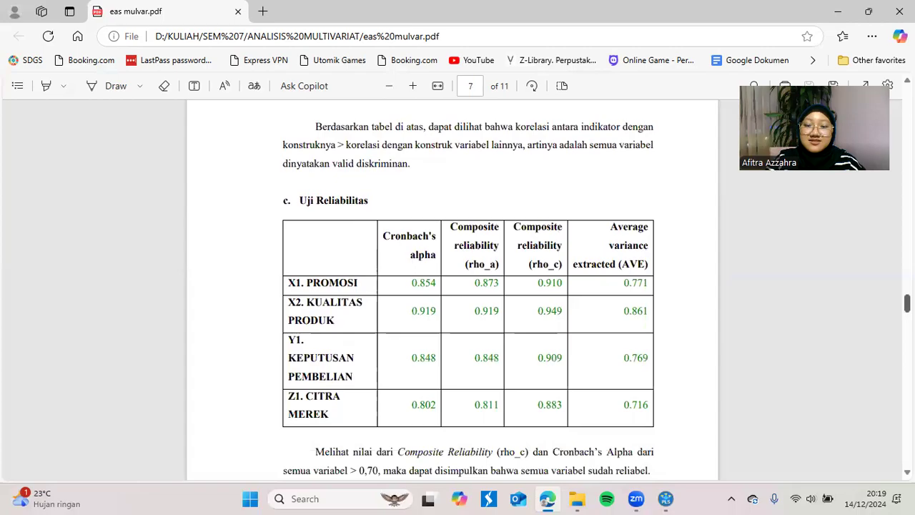
scroll(905, 304, down, 1)
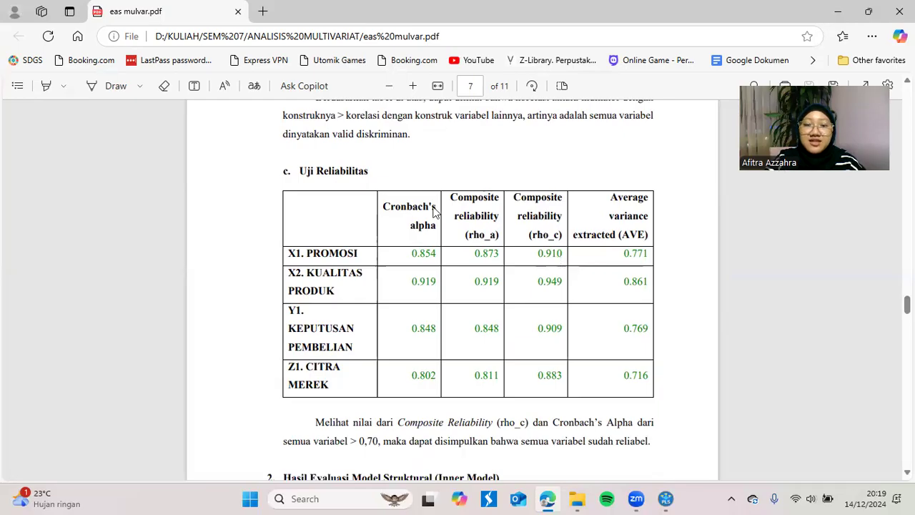
Step: Switch to SmartPLS and show the Construct reliability and validity overview under Quality criteria
click(654, 499)
drag(158, 239, 158, 220)
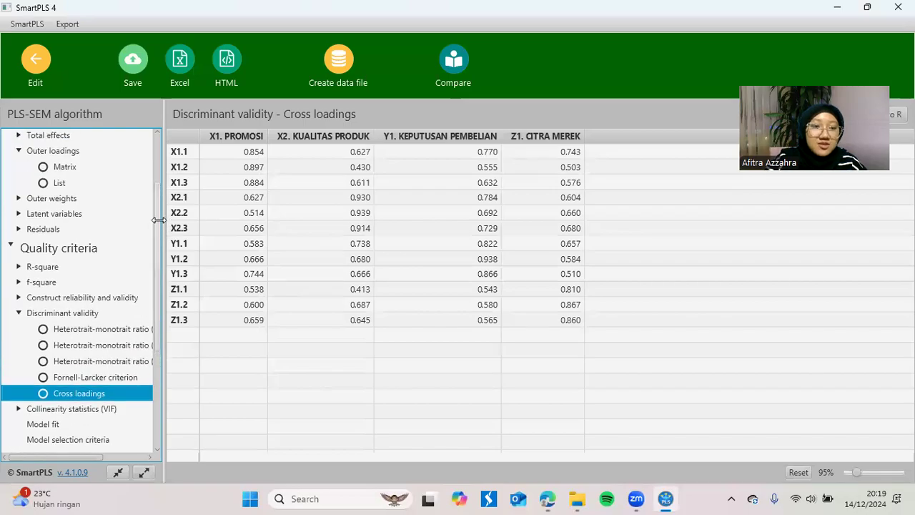
click(118, 298)
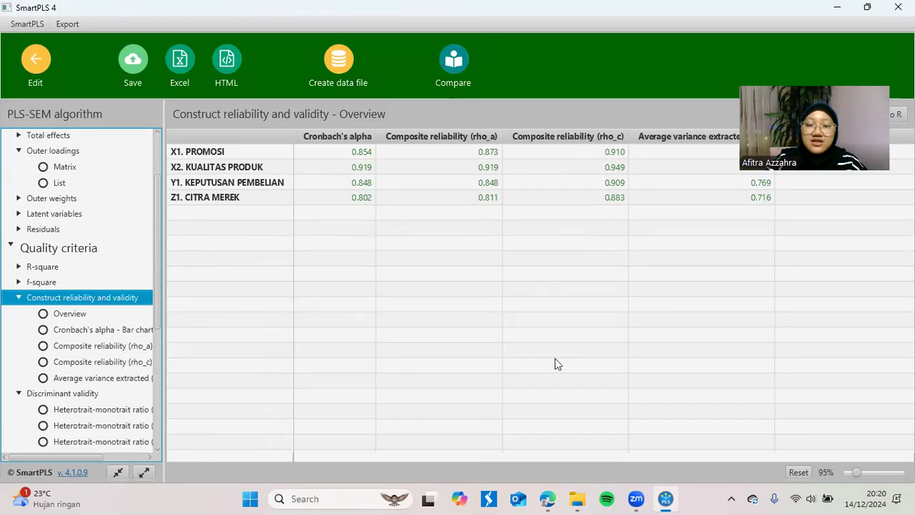
Step: Return to the PDF in Edge and check the Uji Reliabilitas table and the reliability conclusion beneath it
click(547, 498)
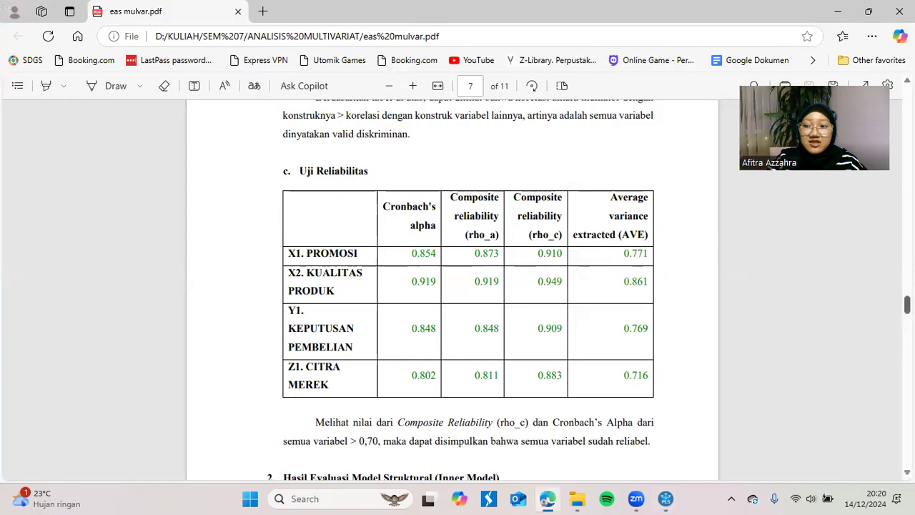
scroll(906, 305, down, 1)
scroll(906, 306, down, 1)
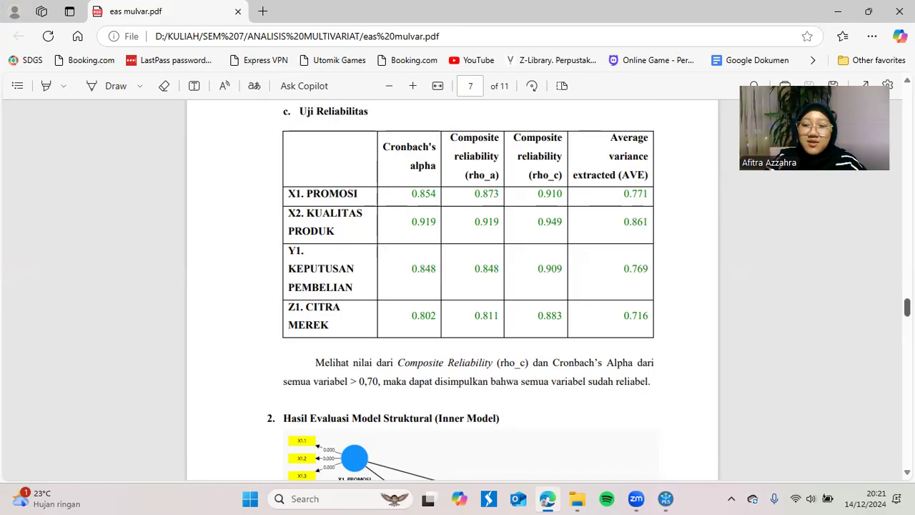
Step: Read through the Inner Model diagram and the R-Square section with its criteria, table and interpretation in the PDF
scroll(457, 286, down, 3)
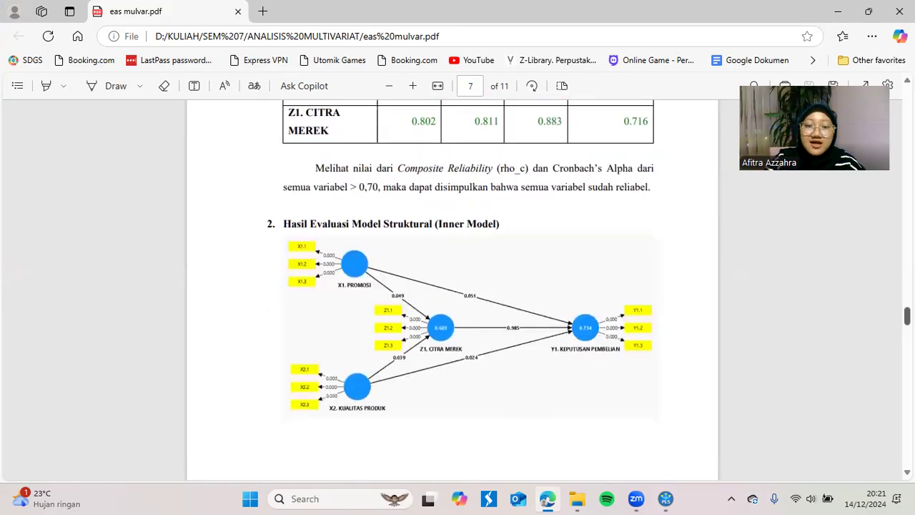
scroll(457, 286, down, 1)
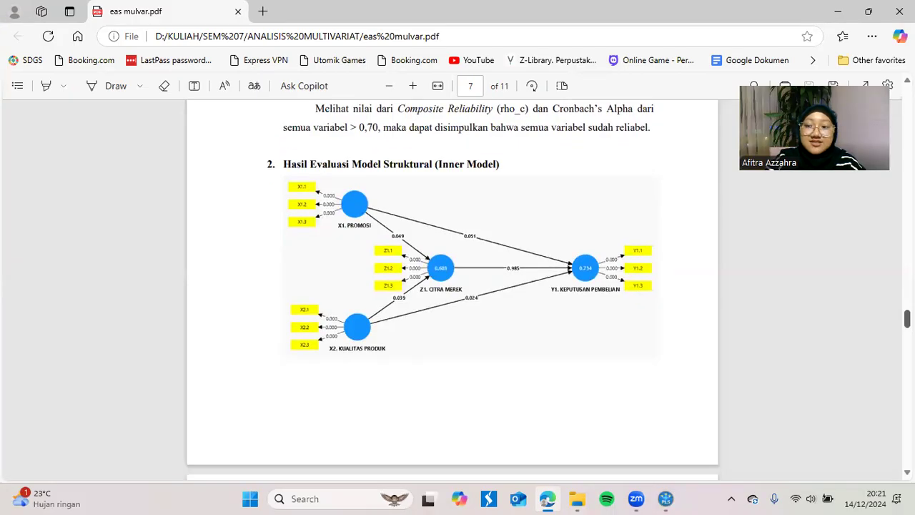
scroll(457, 286, down, 1)
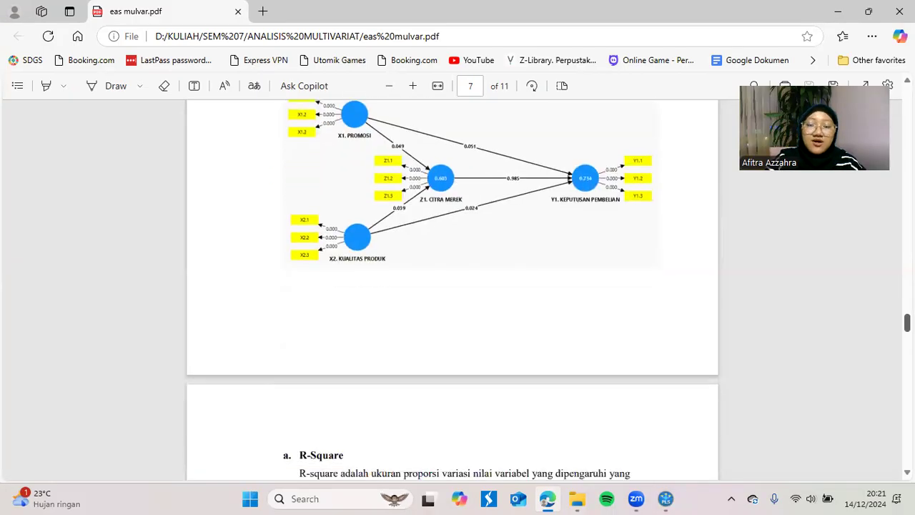
scroll(458, 286, down, 2)
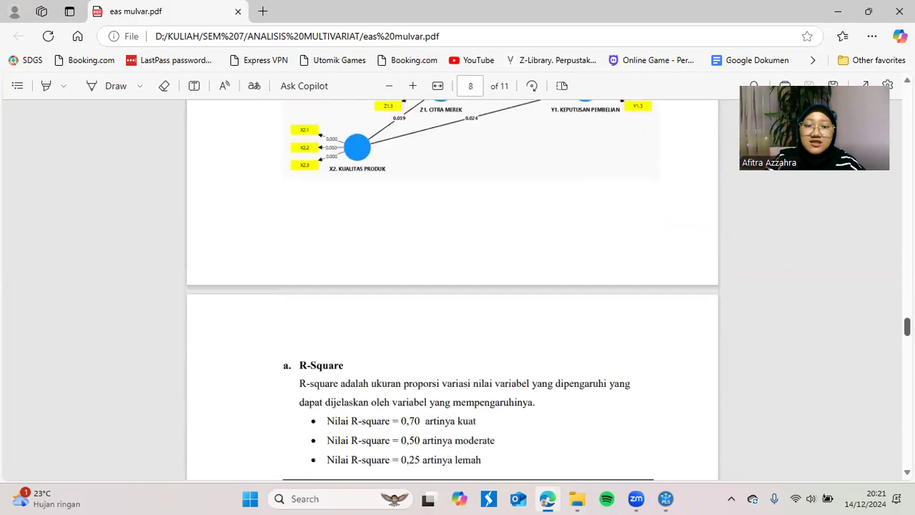
scroll(452, 286, down, 2)
scroll(452, 286, down, 1)
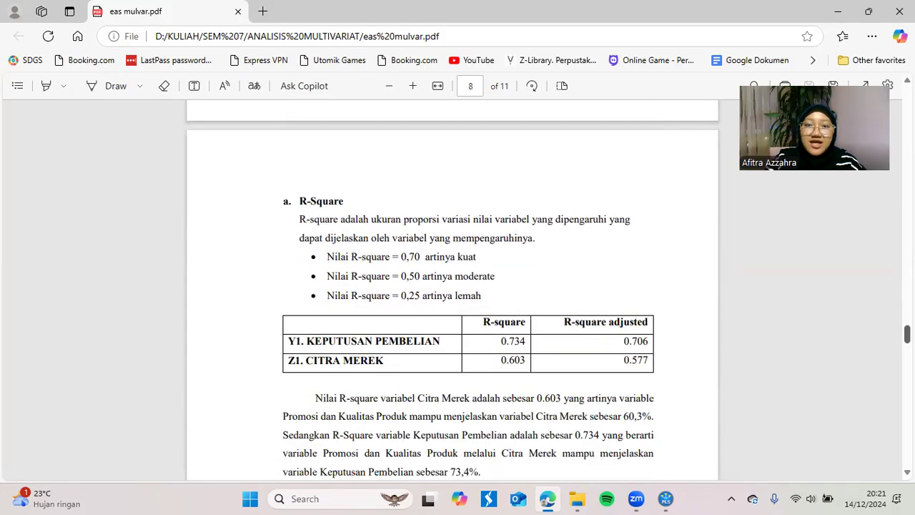
scroll(457, 286, down, 3)
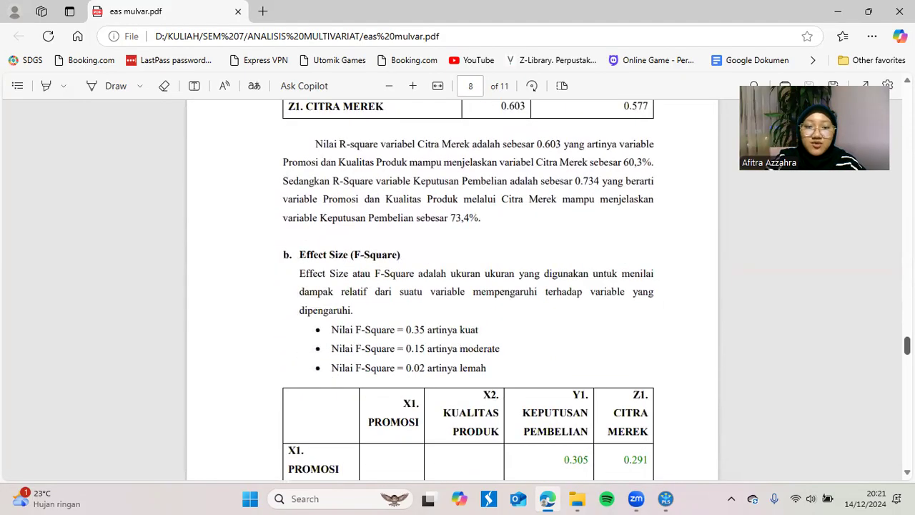
scroll(468, 285, up, 3)
scroll(452, 291, down, 1)
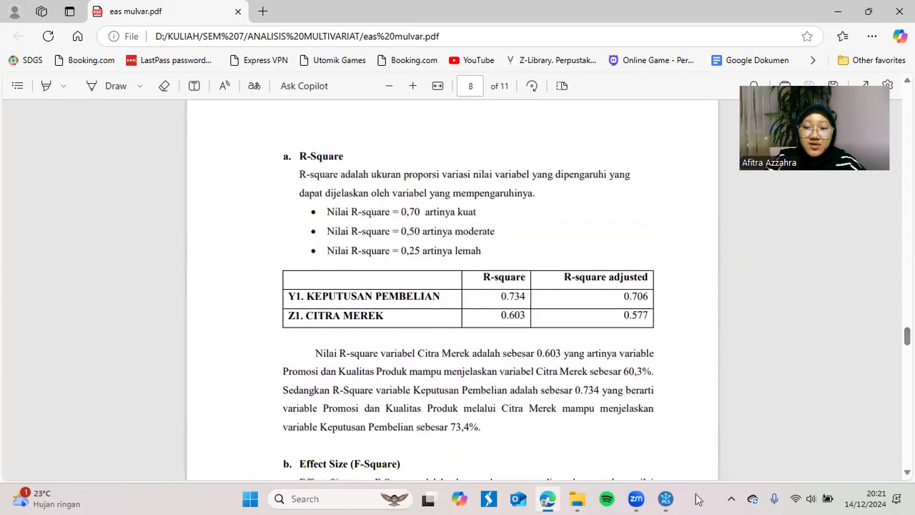
Step: Switch to SmartPLS and show the R-square overview under Quality criteria
click(666, 498)
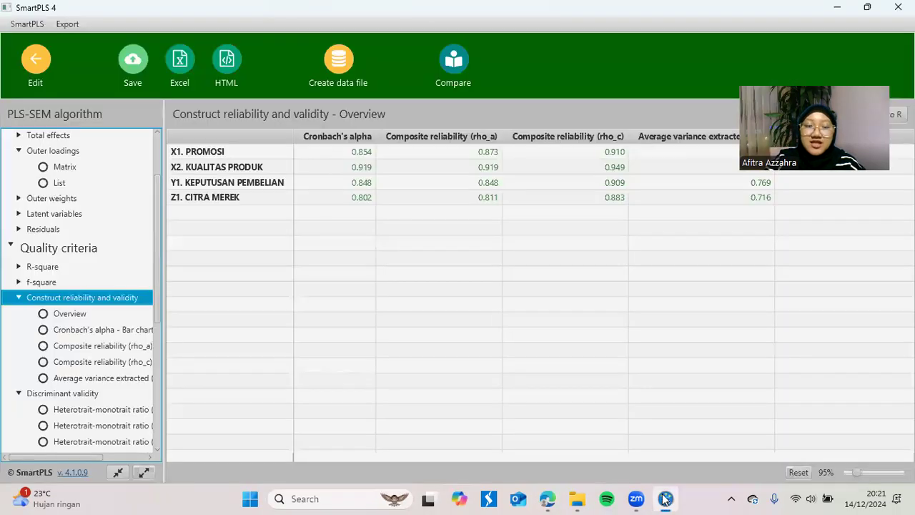
click(43, 267)
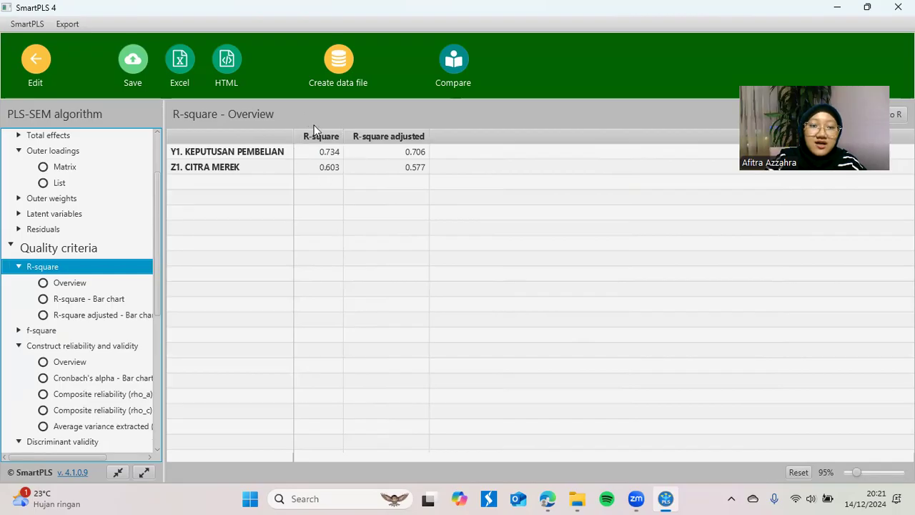
Step: Go back to the PDF in Edge and mark the R-square entries of Z1. CITRA MEREK and Y1. KEPUTUSAN PEMBELIAN in turn
click(546, 498)
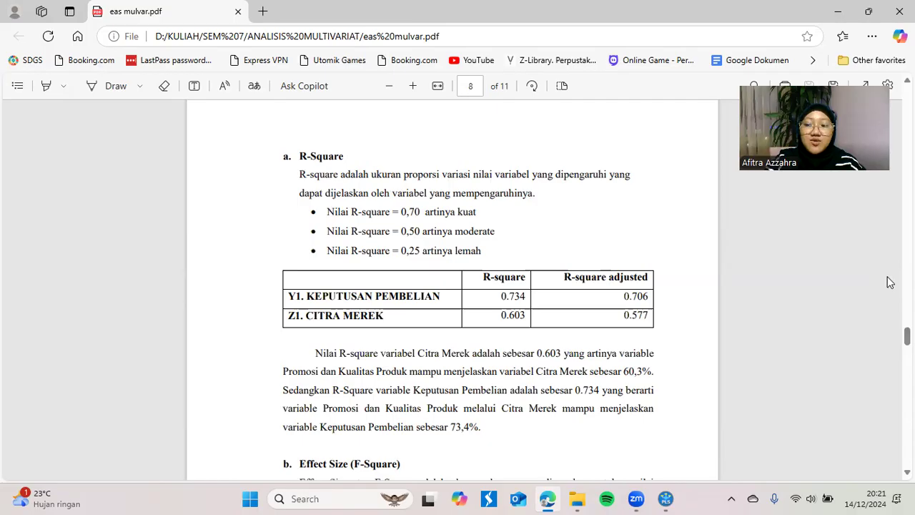
scroll(468, 307, down, 1)
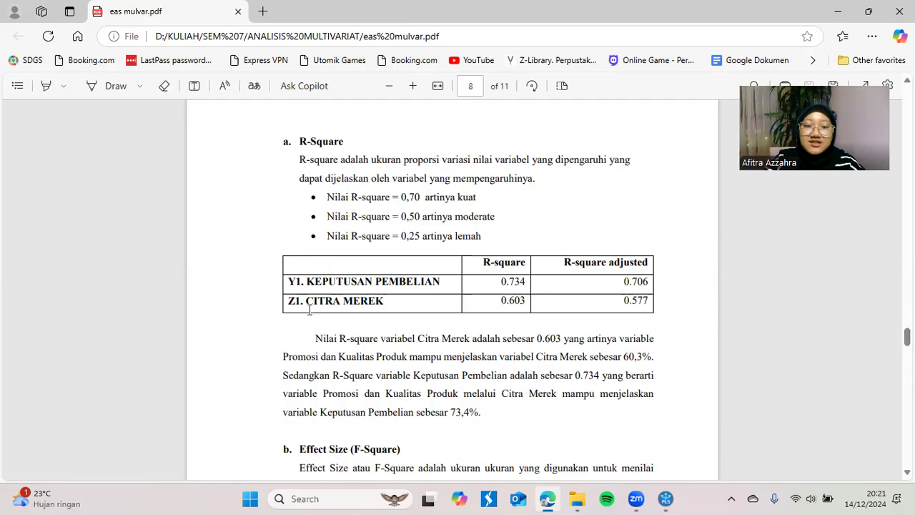
drag(291, 301, 527, 305)
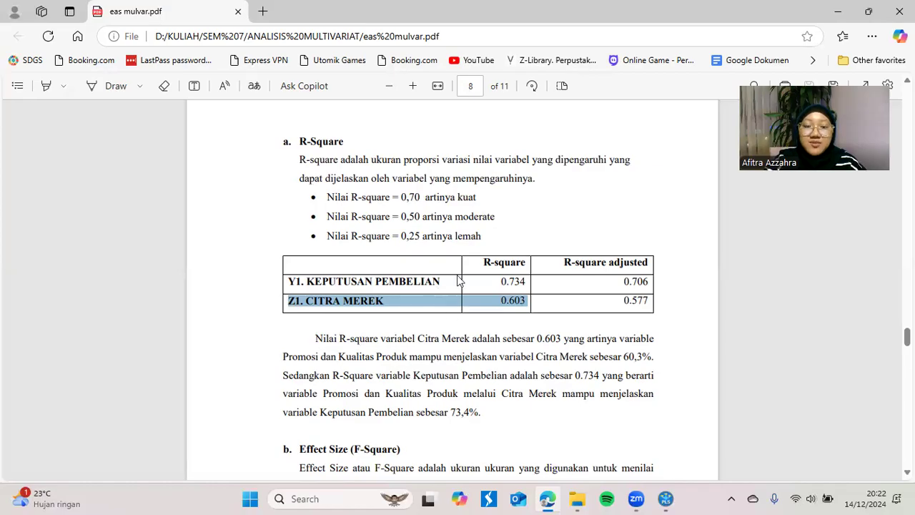
drag(289, 280, 526, 286)
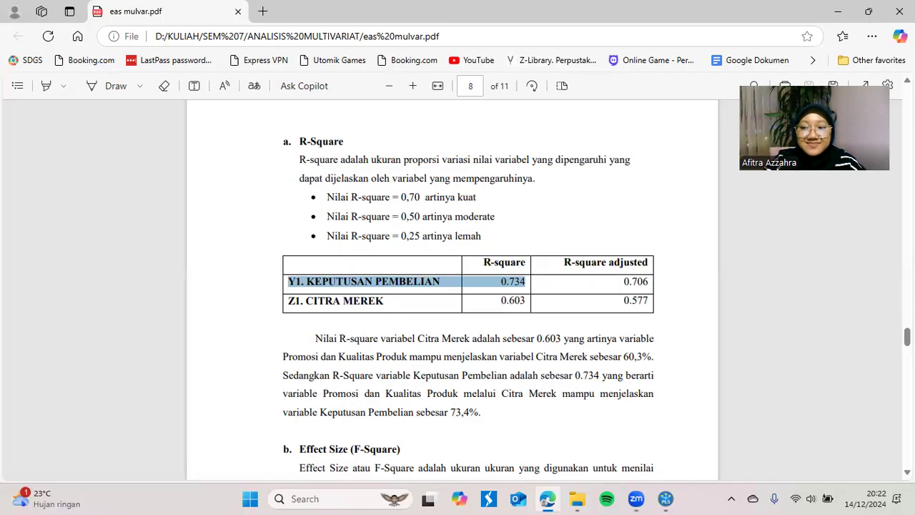
Step: Read the Effect Size (F-Square) criteria, table and numbered explanations in the PDF
scroll(468, 289, down, 5)
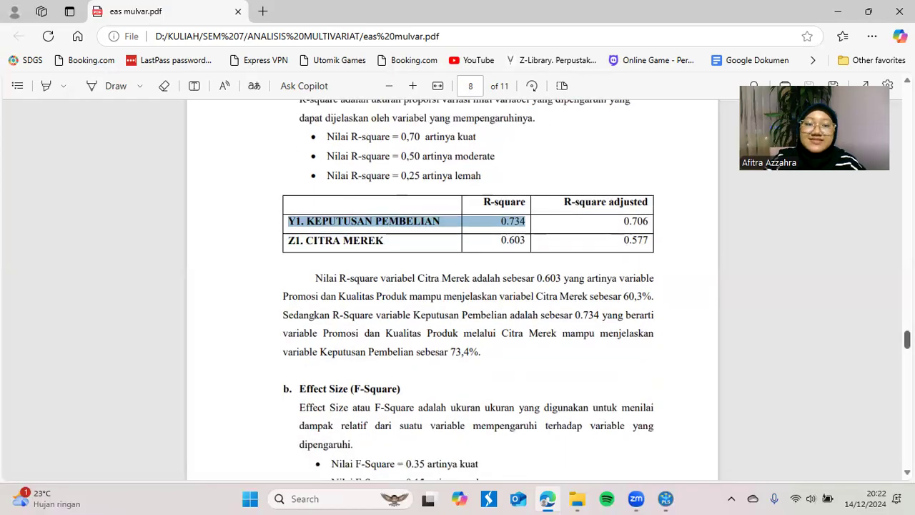
scroll(469, 290, down, 3)
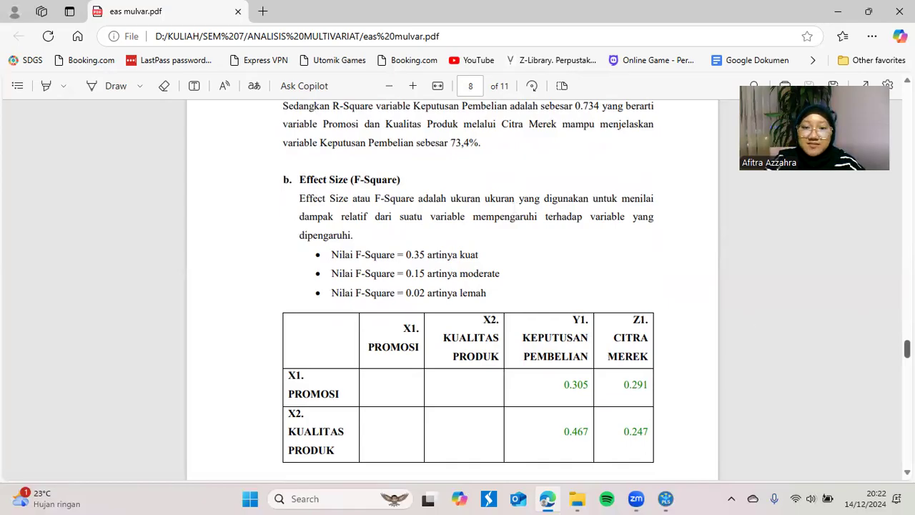
scroll(907, 349, down, 1)
scroll(906, 349, down, 1)
scroll(451, 290, down, 5)
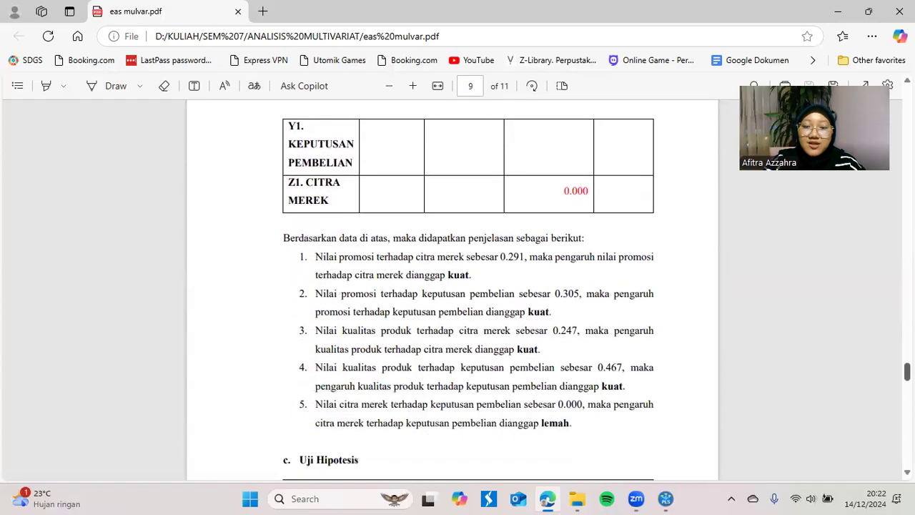
Step: Switch to SmartPLS and show the f-square matrix under Quality criteria
click(665, 498)
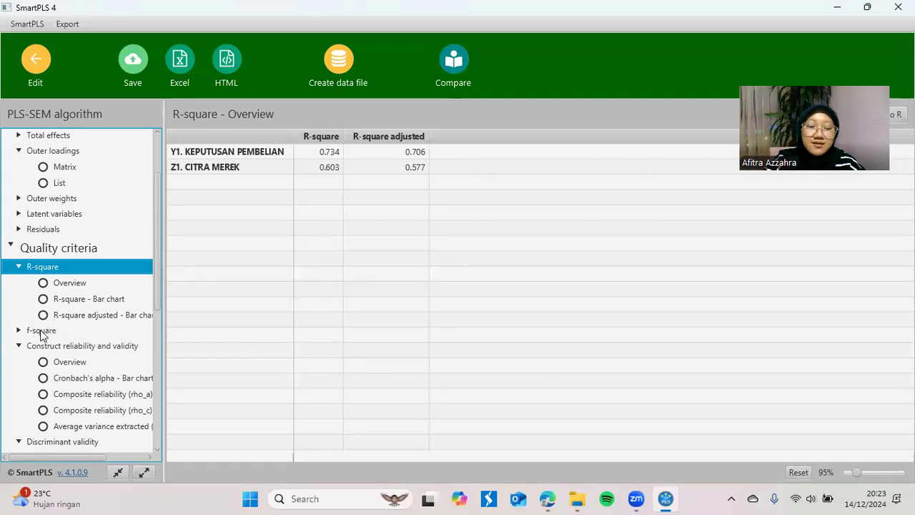
click(41, 331)
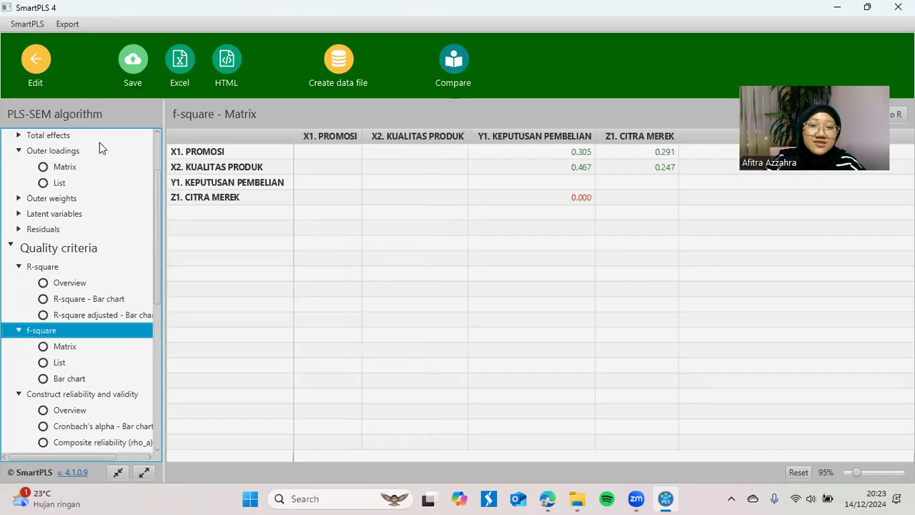
drag(155, 184, 155, 178)
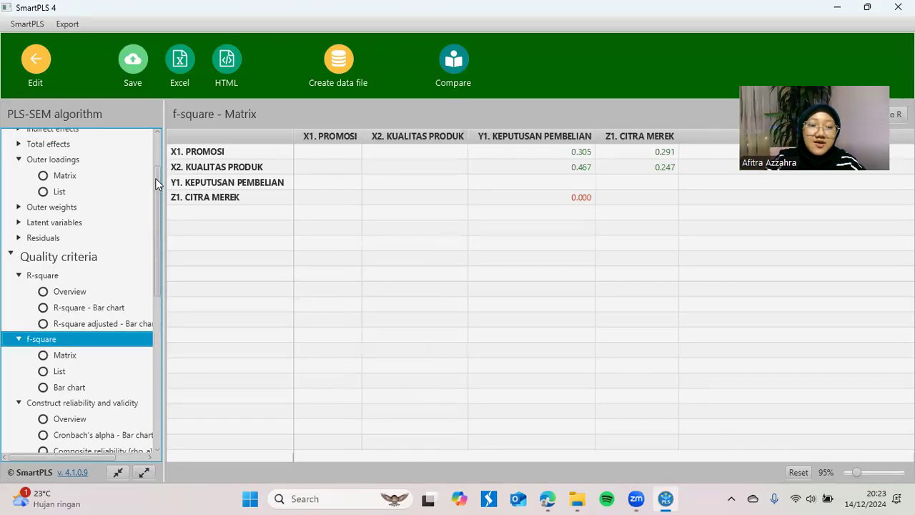
scroll(158, 198, down, 1)
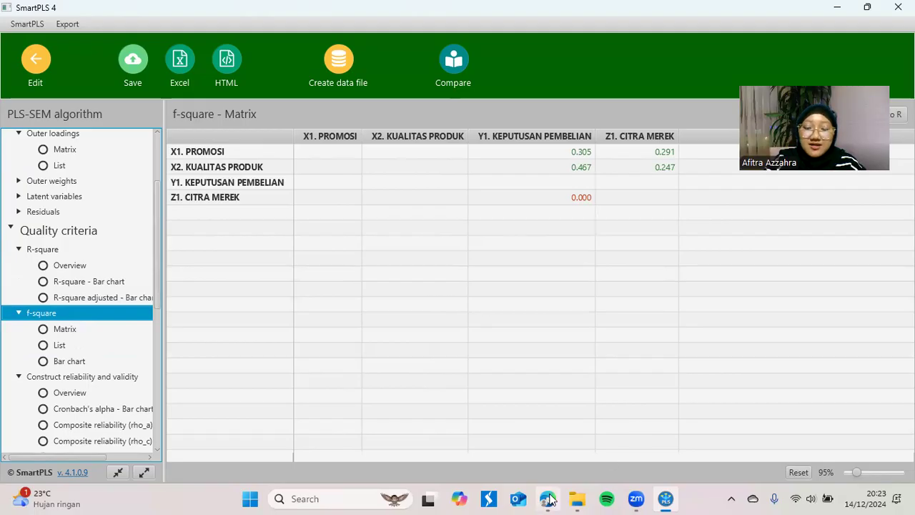
Step: Return to the PDF in Edge, review the F-Square table and mark the value of X1. PROMOSI on Y1. KEPUTUSAN PEMBELIAN
click(547, 498)
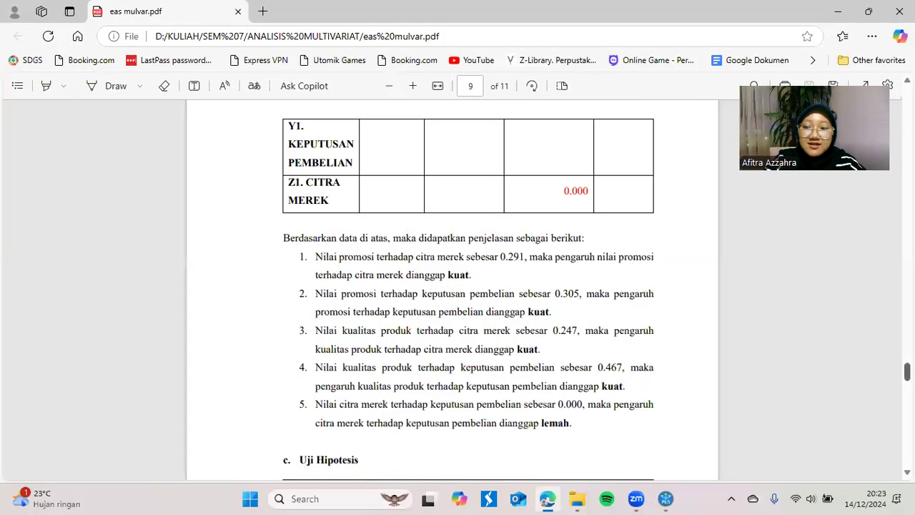
scroll(468, 286, up, 7)
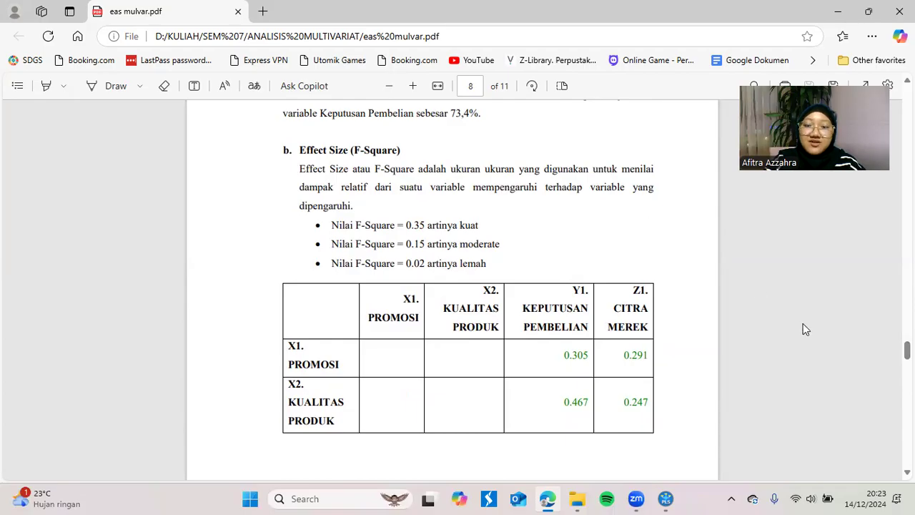
scroll(452, 286, down, 2)
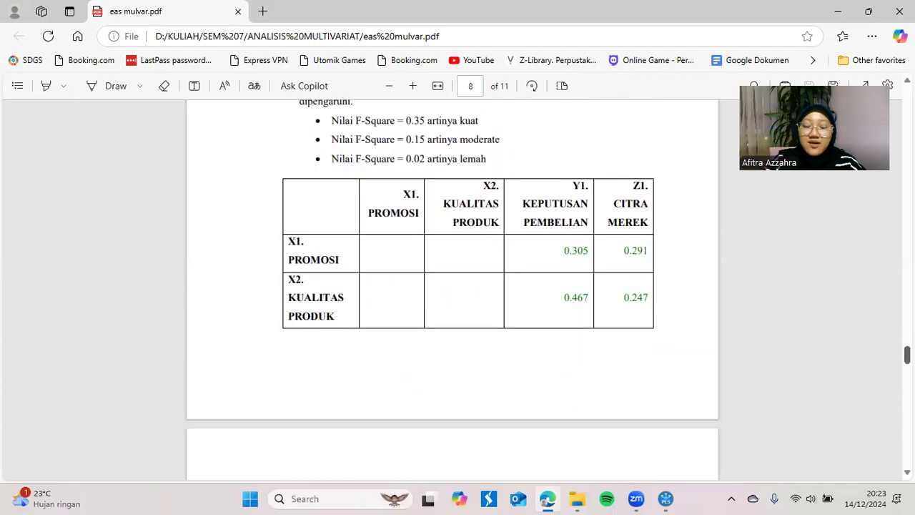
scroll(452, 286, down, 4)
scroll(452, 286, up, 4)
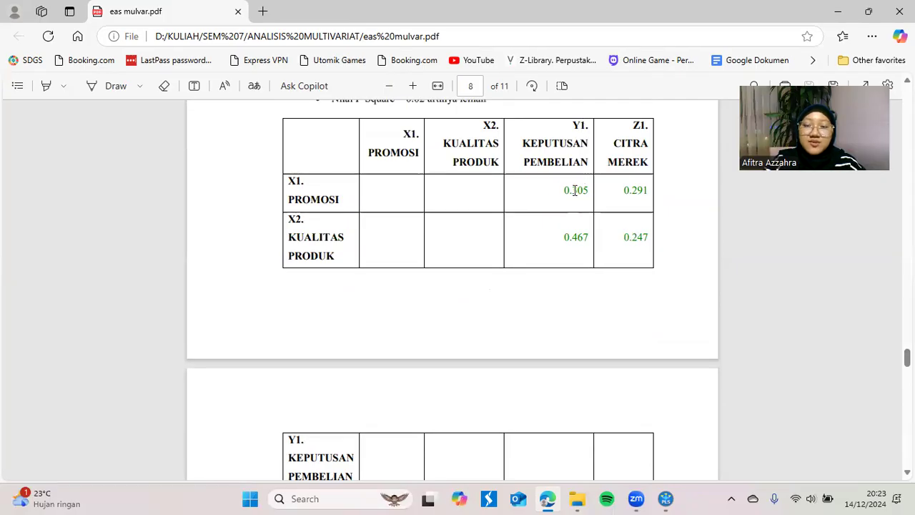
drag(563, 190, 588, 193)
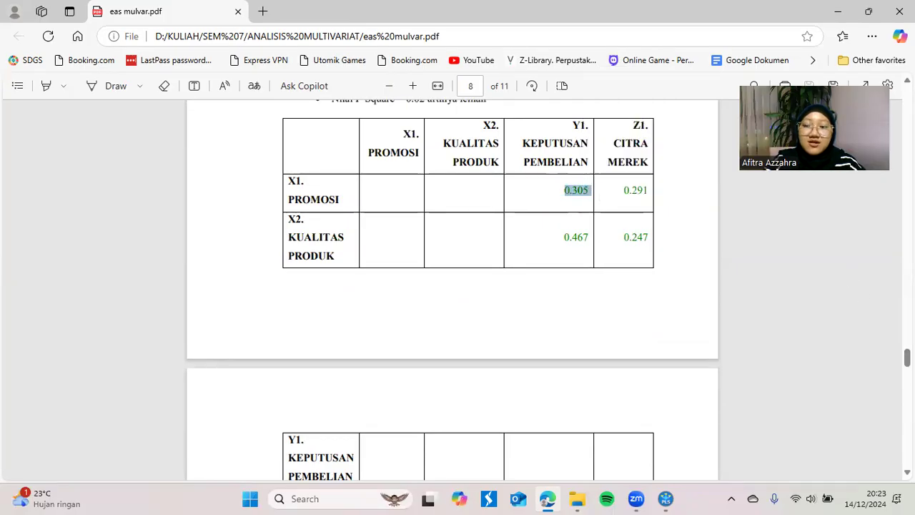
Step: Mark the F-Square value of X1. PROMOSI on Z1. CITRA MEREK and compare it with the kuat and moderate criteria
scroll(457, 290, down, 4)
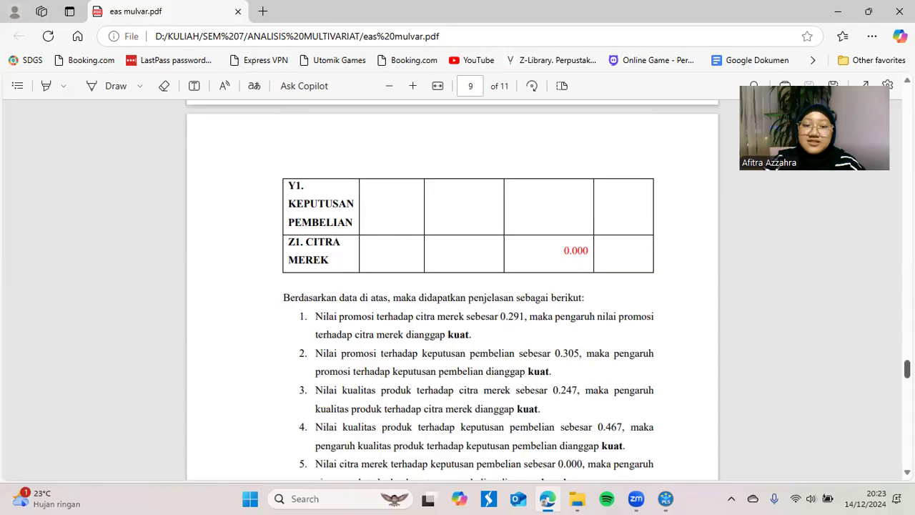
scroll(453, 289, up, 5)
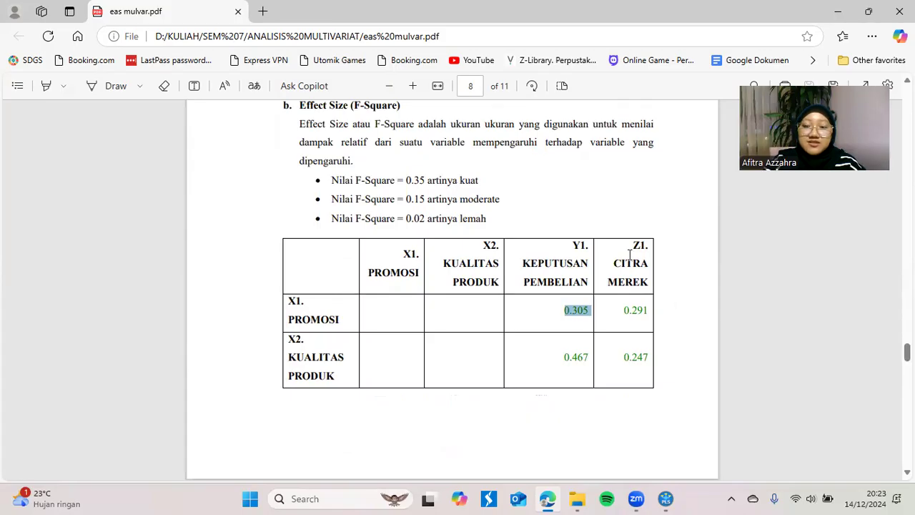
drag(622, 310, 645, 315)
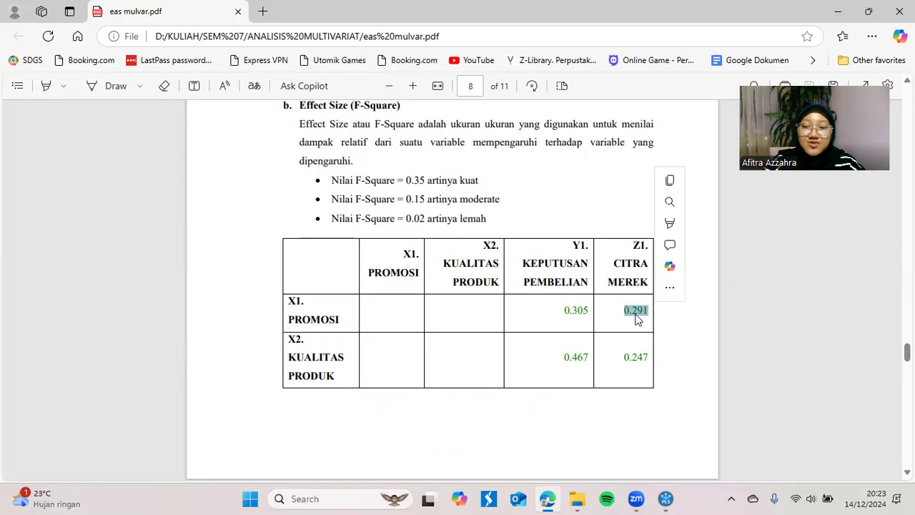
click(634, 315)
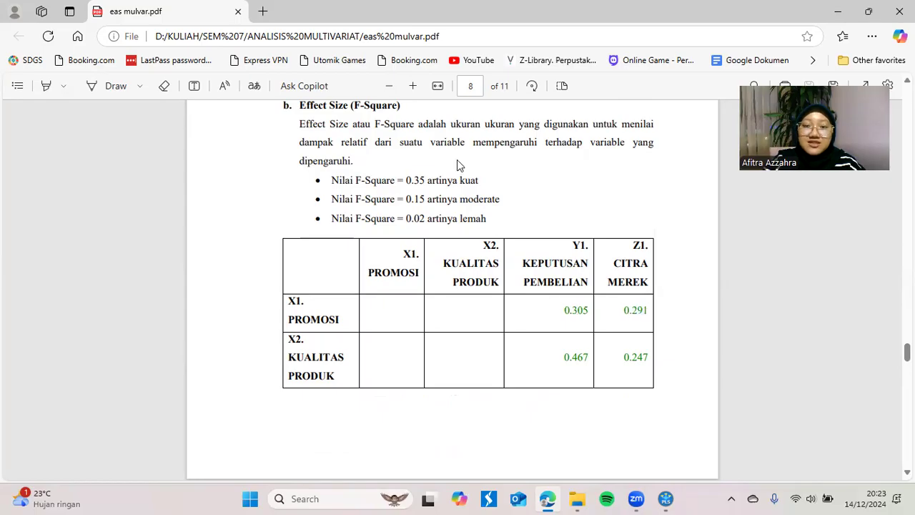
drag(398, 180, 479, 182)
click(434, 227)
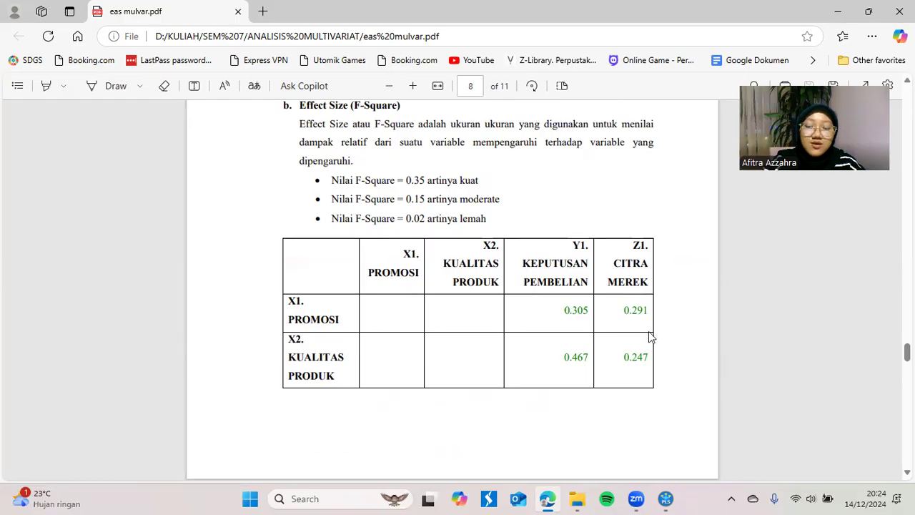
drag(620, 310, 652, 309)
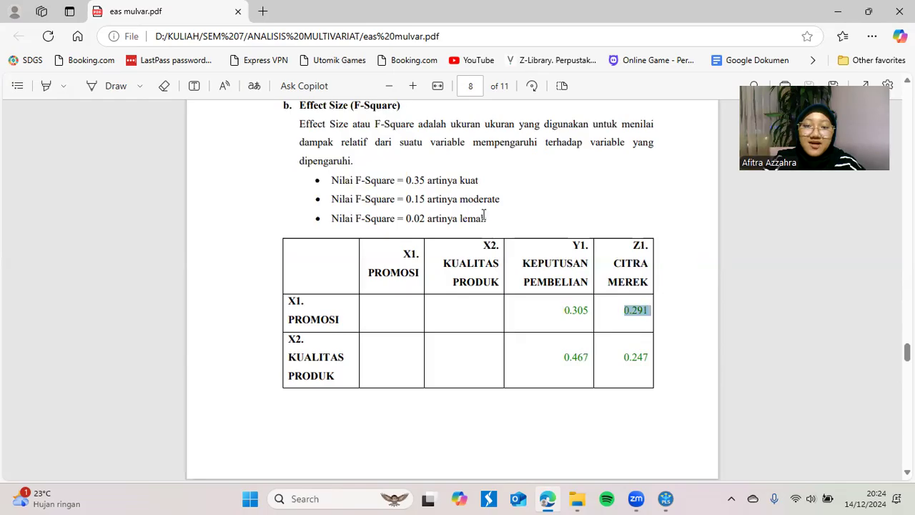
drag(461, 198, 499, 200)
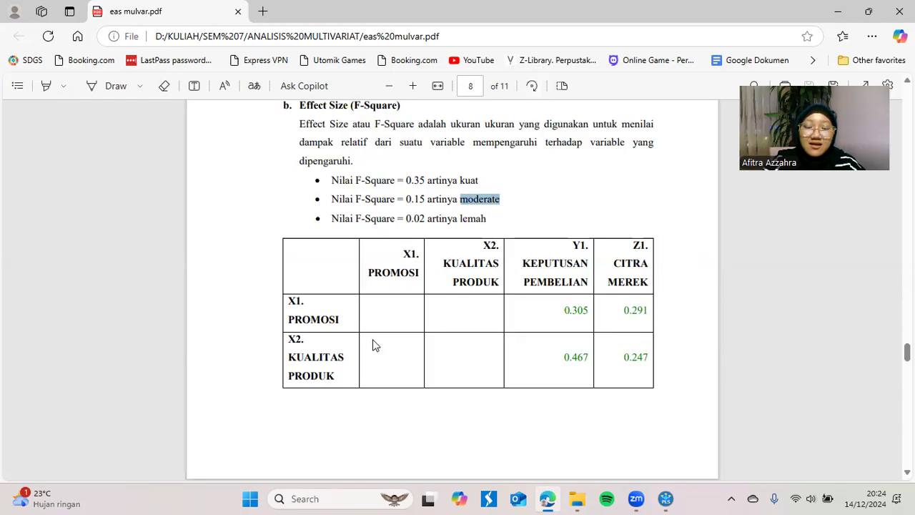
Step: Mark the X2. KUALITAS PRODUK label in the F-Square table, followed by its values on Y1. KEPUTUSAN PEMBELIAN and Z1. CITRA MEREK
click(305, 341)
drag(291, 340, 338, 376)
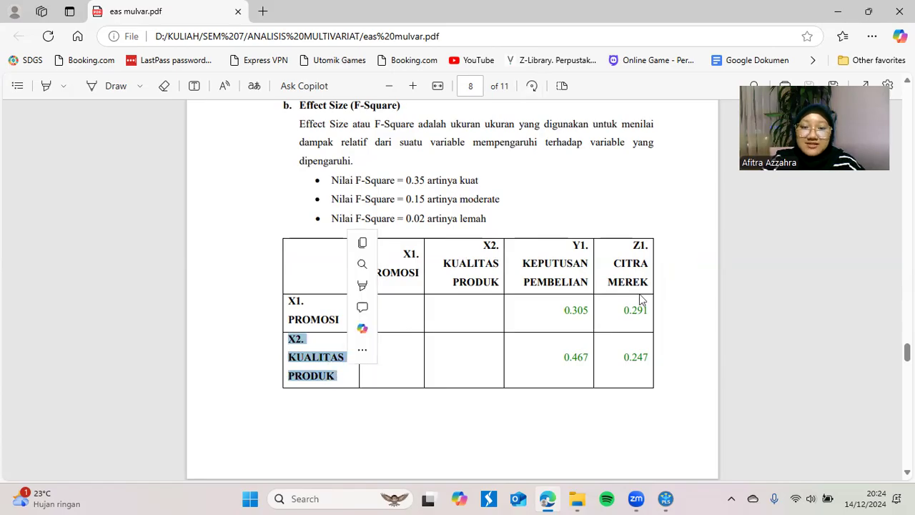
drag(569, 356, 590, 359)
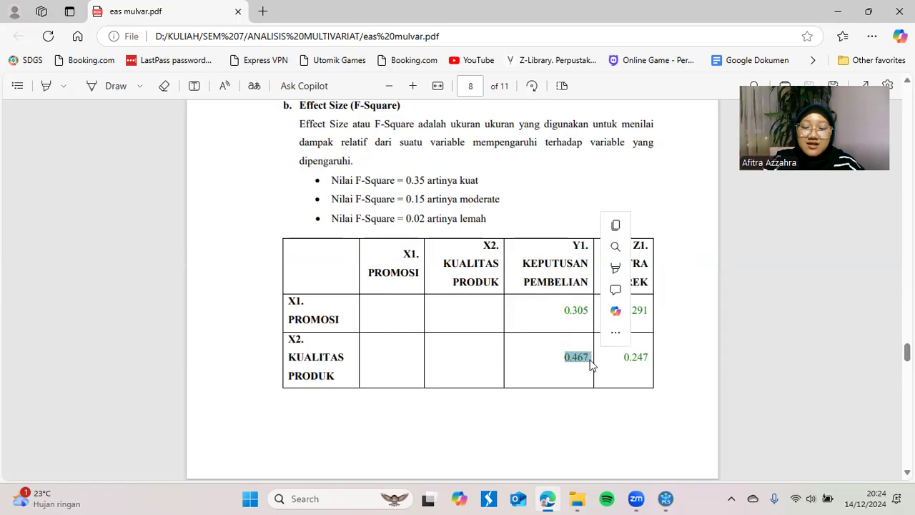
click(579, 359)
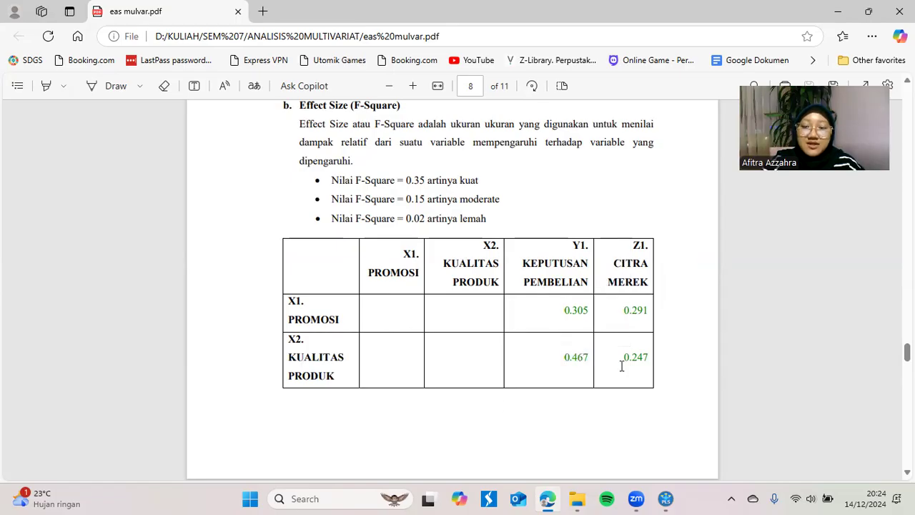
drag(623, 357, 648, 356)
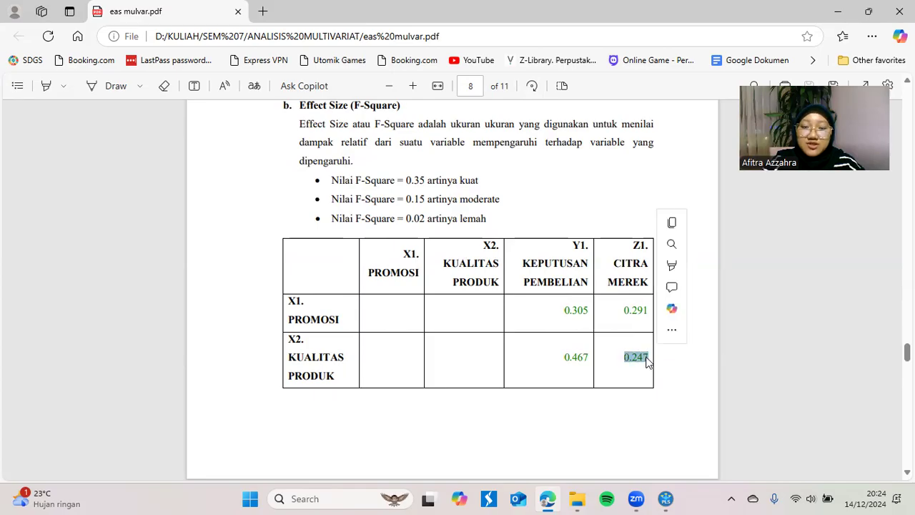
Step: Mark the F-Square value of Z1. CITRA MEREK on Y1. KEPUTUSAN PEMBELIAN in the table's continuation on page 9
scroll(452, 286, down, 1)
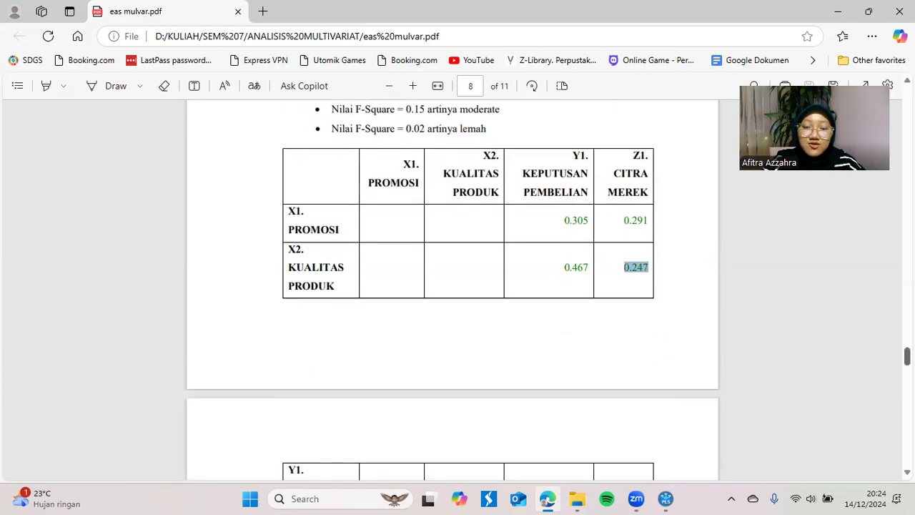
scroll(287, 367, down, 2)
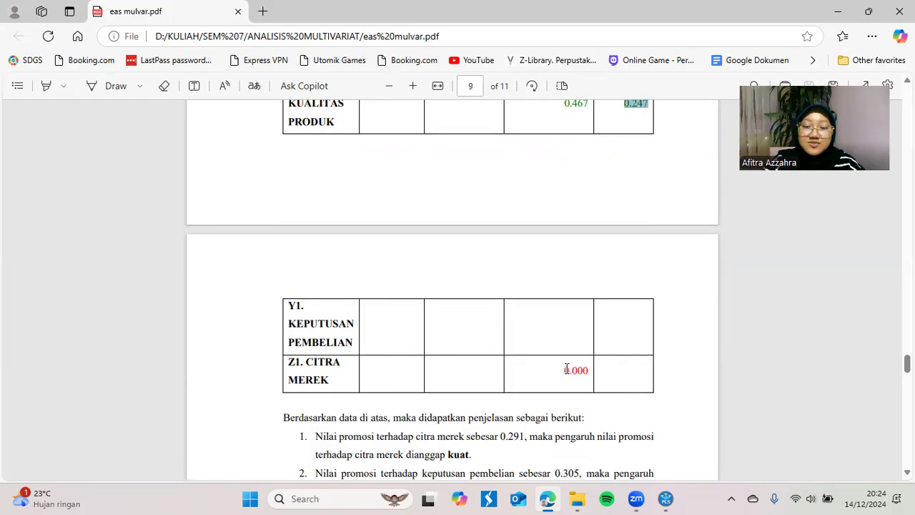
drag(566, 369, 596, 371)
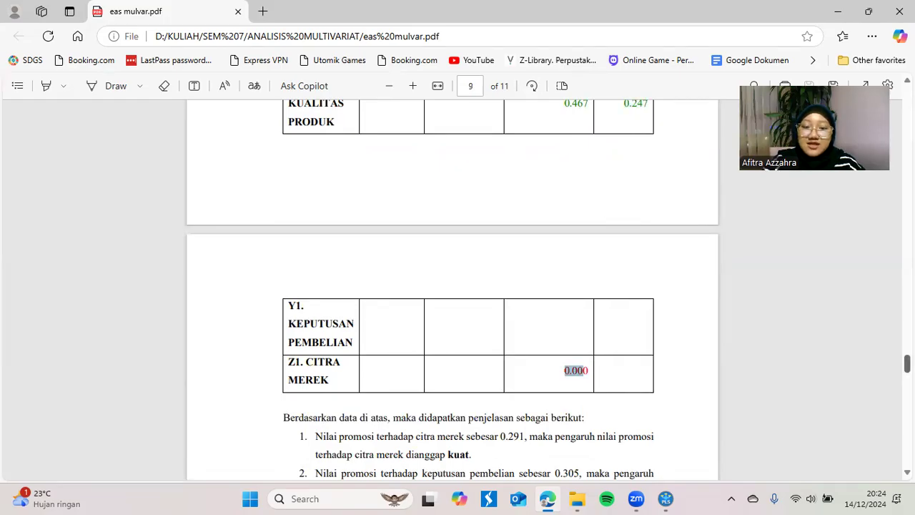
Step: Read the numbered F-Square explanations and go on to the Uji Hipotesis table on page 9
scroll(452, 285, down, 5)
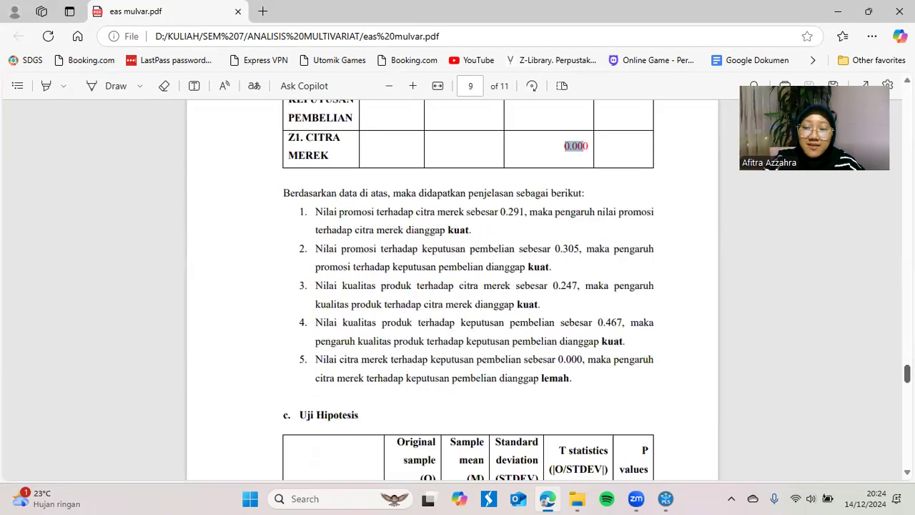
scroll(468, 290, down, 1)
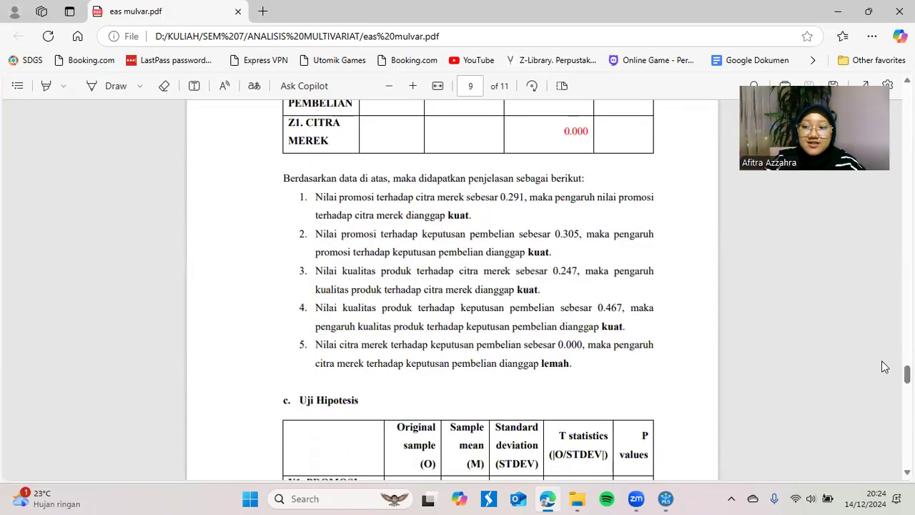
scroll(906, 373, down, 1)
scroll(468, 292, down, 1)
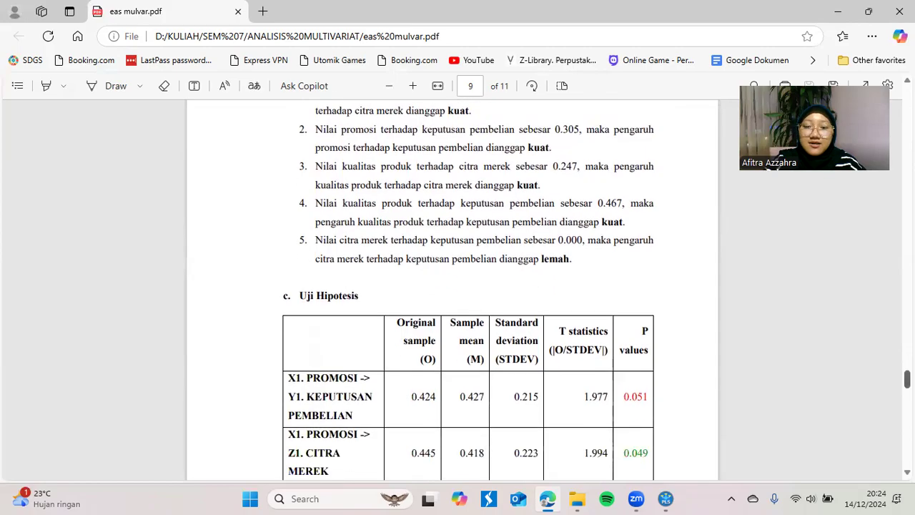
scroll(468, 289, down, 3)
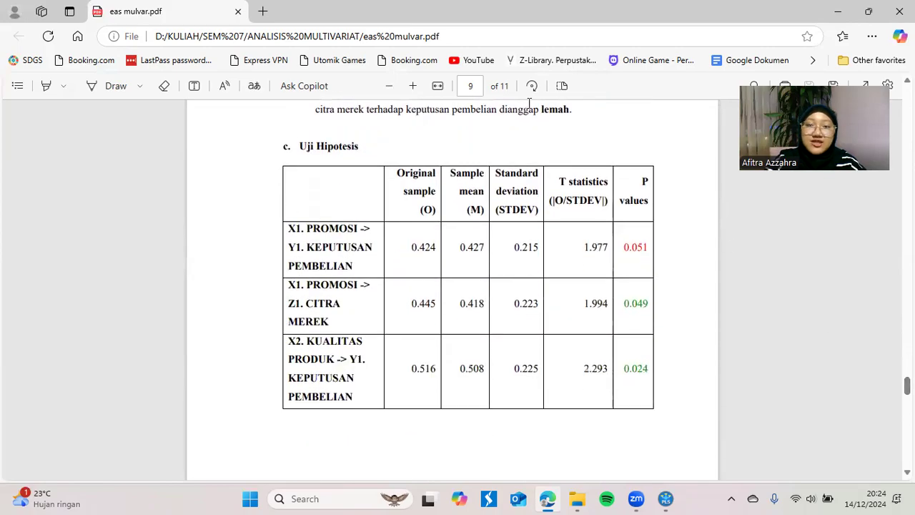
Step: Switch to SmartPLS, return from the report to the model and run Bootstrapping with 100 subsamples
click(665, 498)
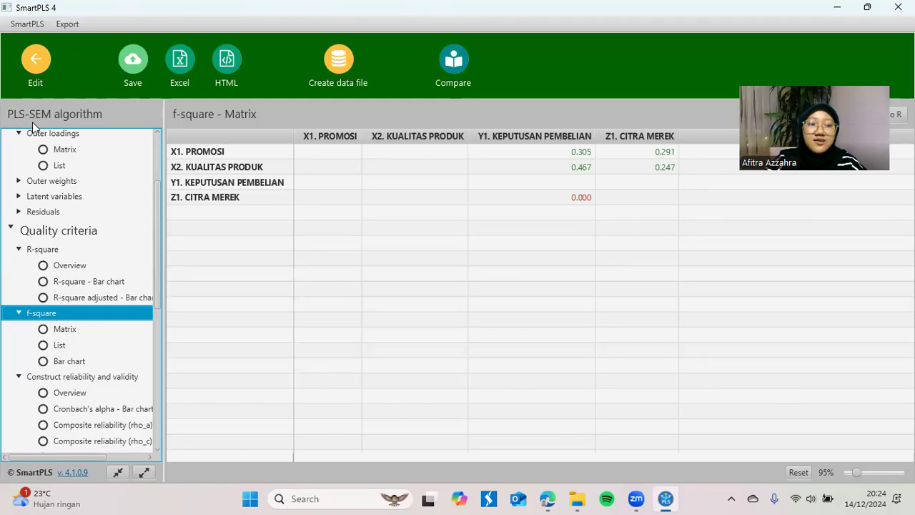
click(36, 63)
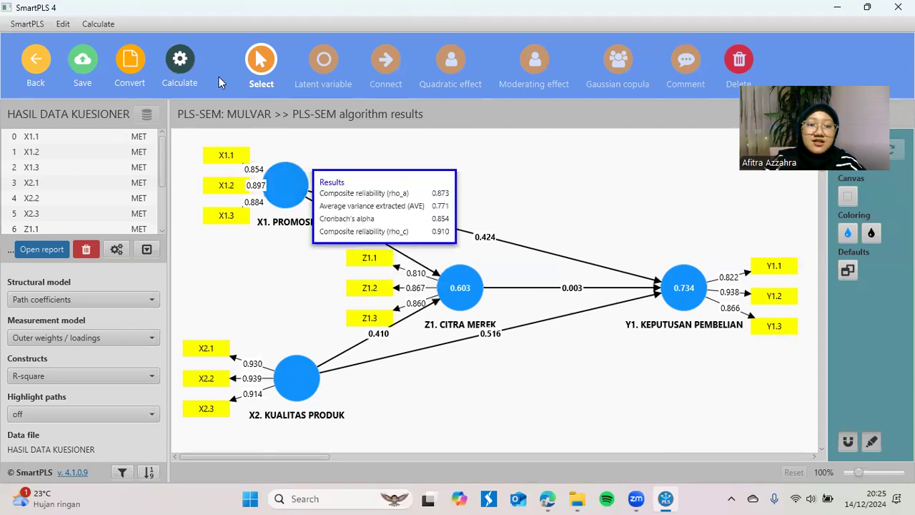
click(183, 70)
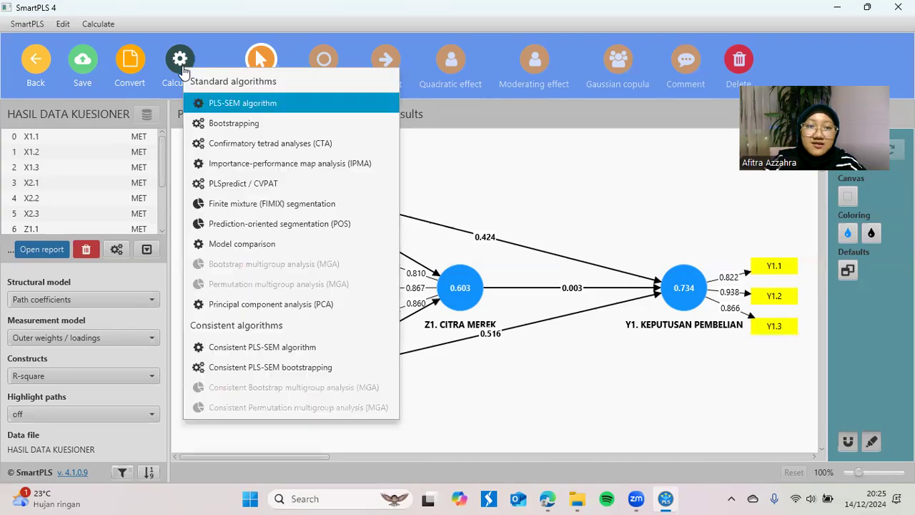
click(231, 130)
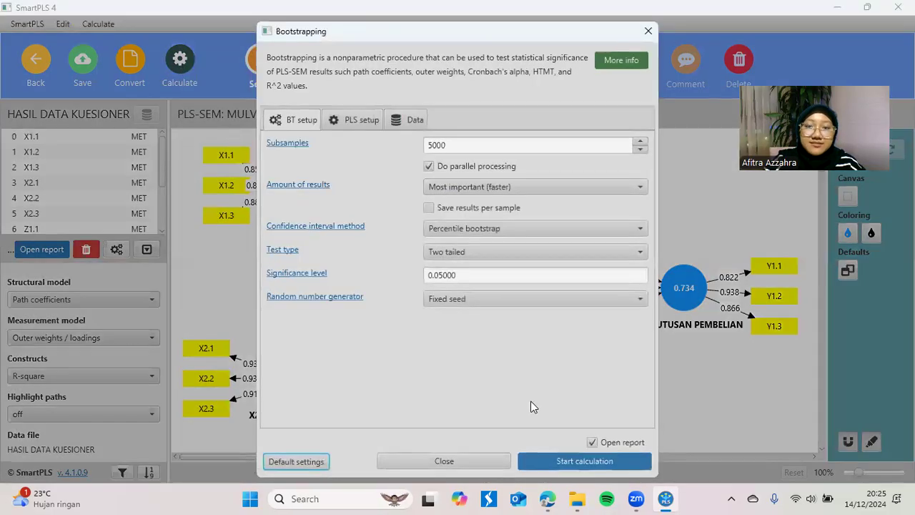
click(481, 145)
key(BackSpace)
key(BackSpace)
key(BackSpace)
text(100)
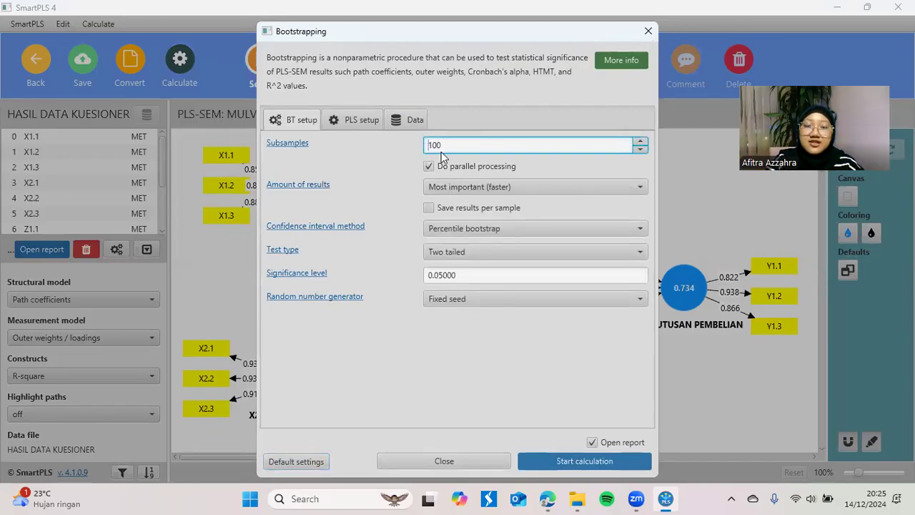
click(599, 461)
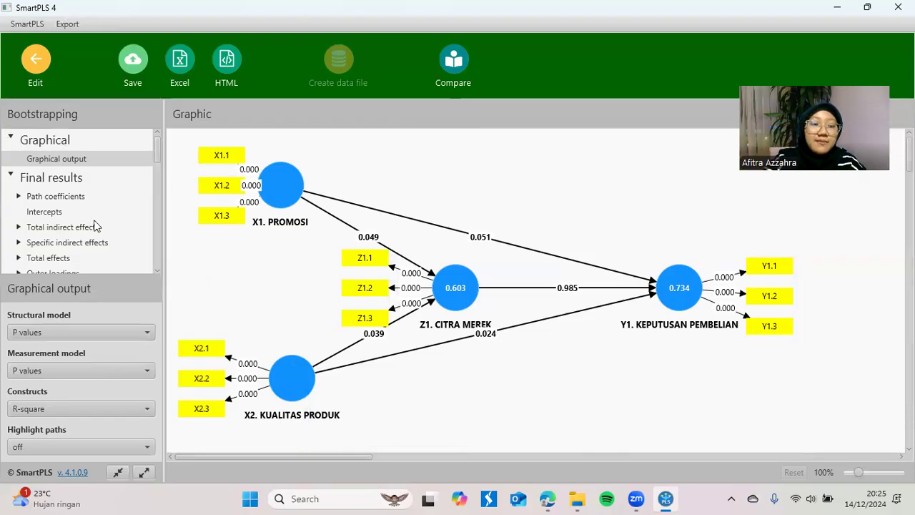
Step: Check the PDF's Uji Hipotesis table, return to SmartPLS and view the Path coefficients and Specific indirect effects tables through their P values
mouse_move(159, 150)
mouse_down()
mouse_move(159, 278)
mouse_move(163, 147)
mouse_up()
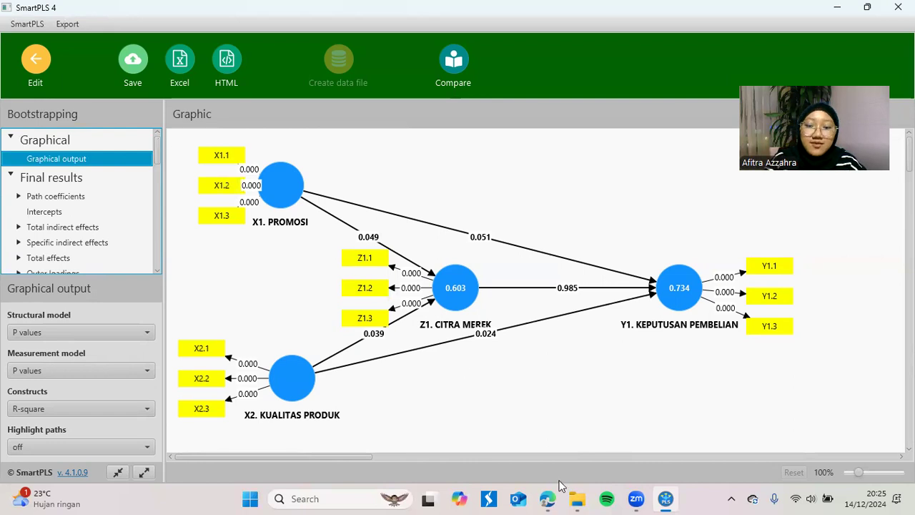
click(548, 498)
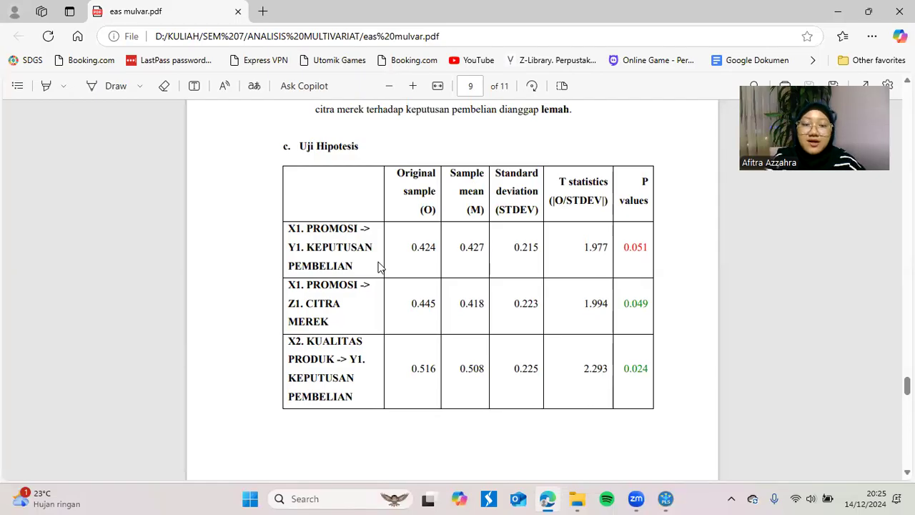
click(665, 498)
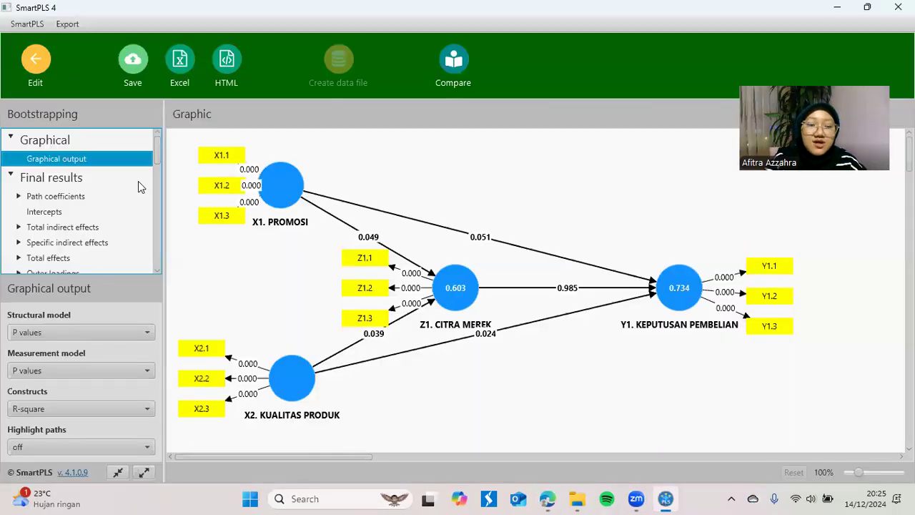
double_click(69, 204)
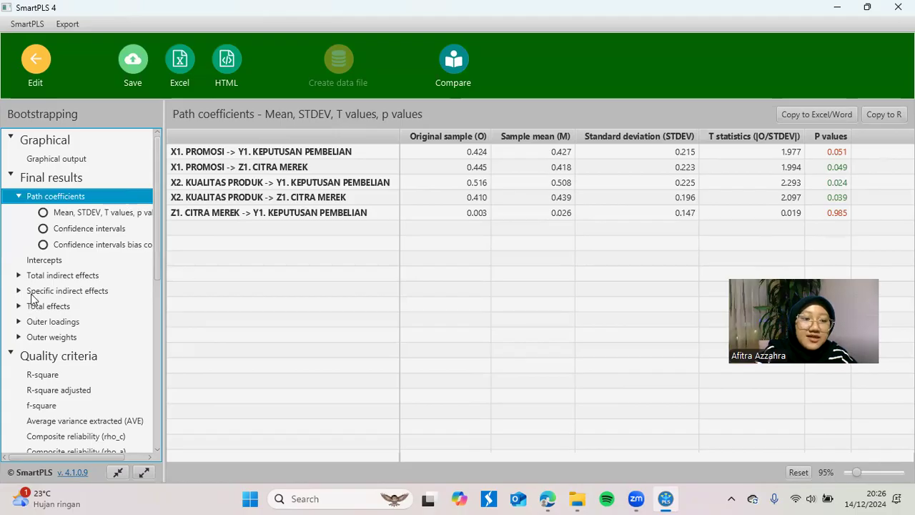
double_click(94, 293)
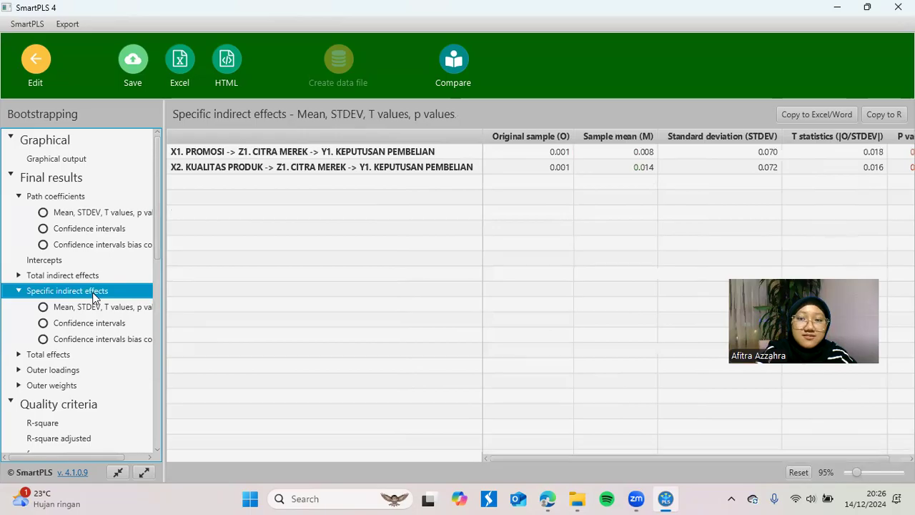
drag(524, 458, 599, 467)
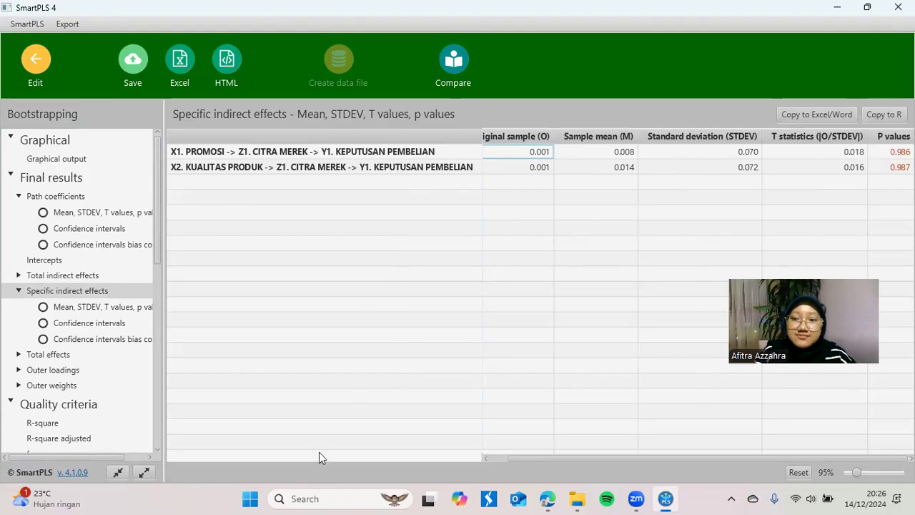
Step: Return to the PDF in Edge and mark the P value of X1. PROMOSI -> Y1. KEPUTUSAN PEMBELIAN and the X1. PROMOSI -> Z1. CITRA MEREK label
click(546, 498)
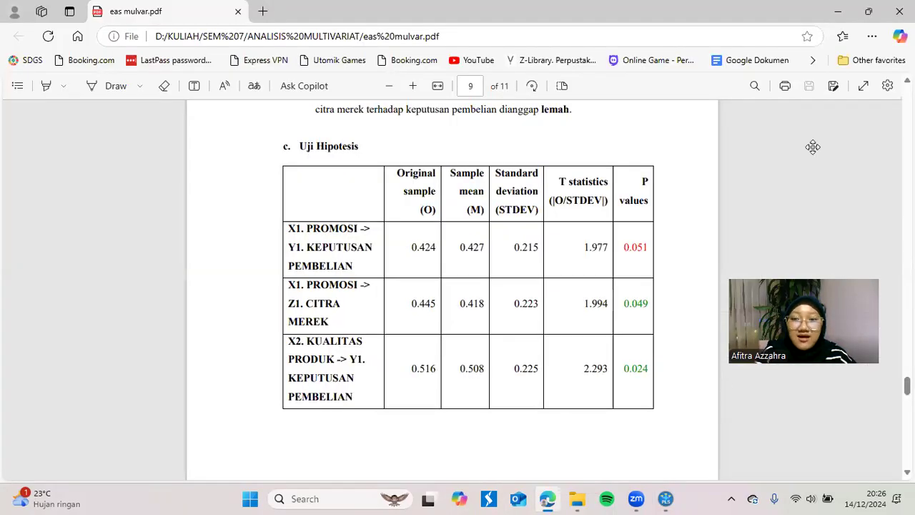
drag(813, 361, 812, 146)
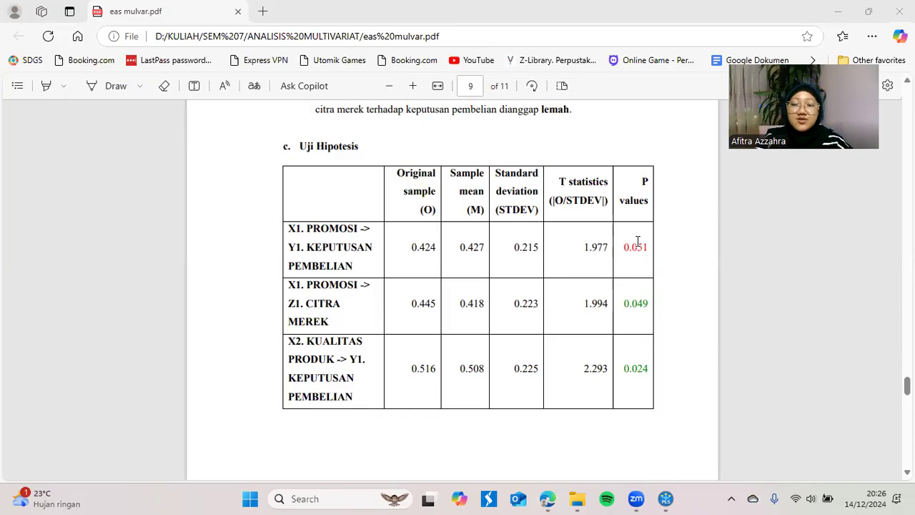
drag(619, 248, 647, 247)
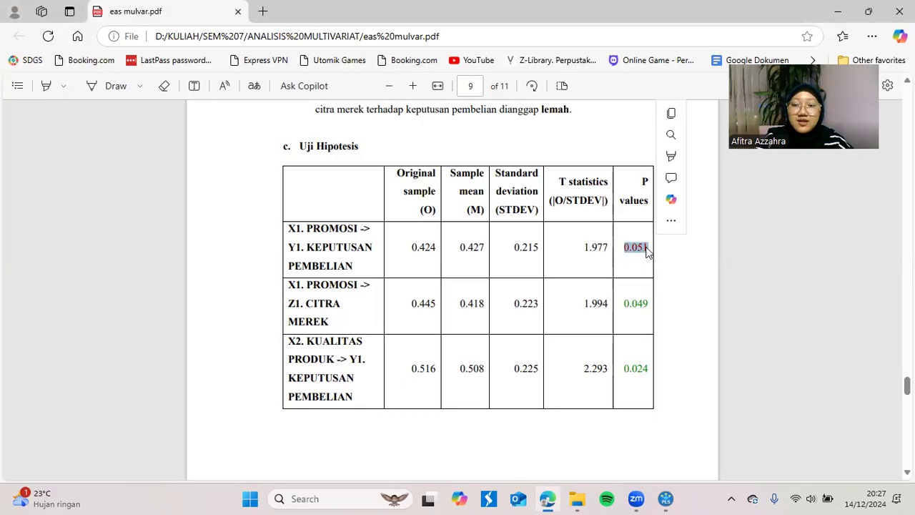
click(647, 248)
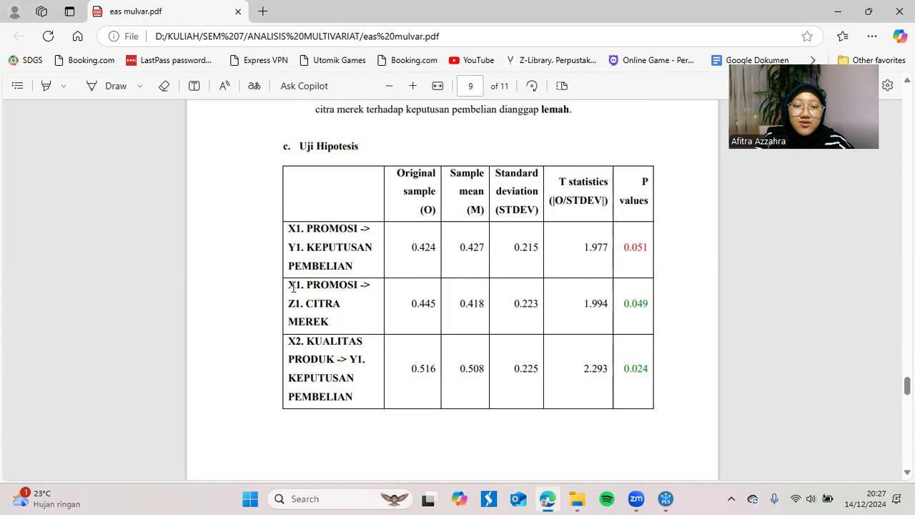
drag(289, 285, 330, 323)
click(330, 323)
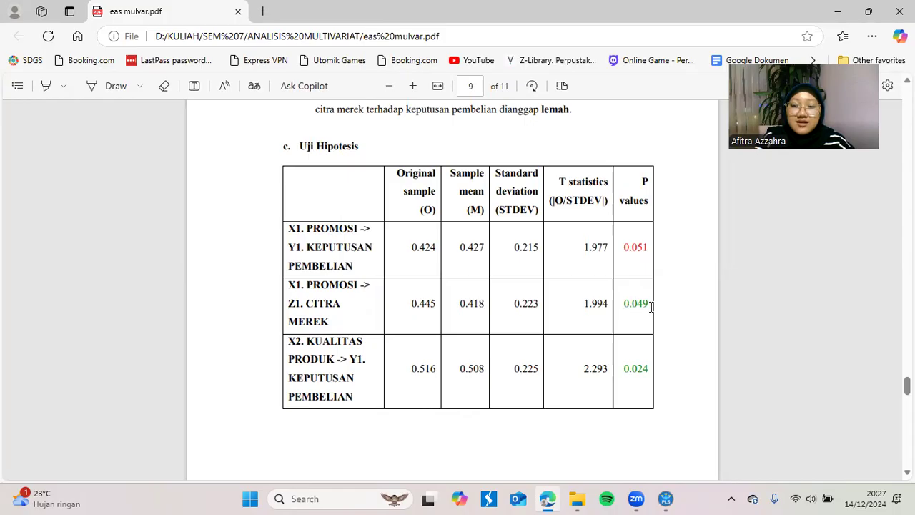
Step: Mark the P values of X1. PROMOSI -> Z1. CITRA MEREK and, on page 10, X2. KUALITAS PRODUK -> Z1. CITRA MEREK
drag(649, 305, 621, 305)
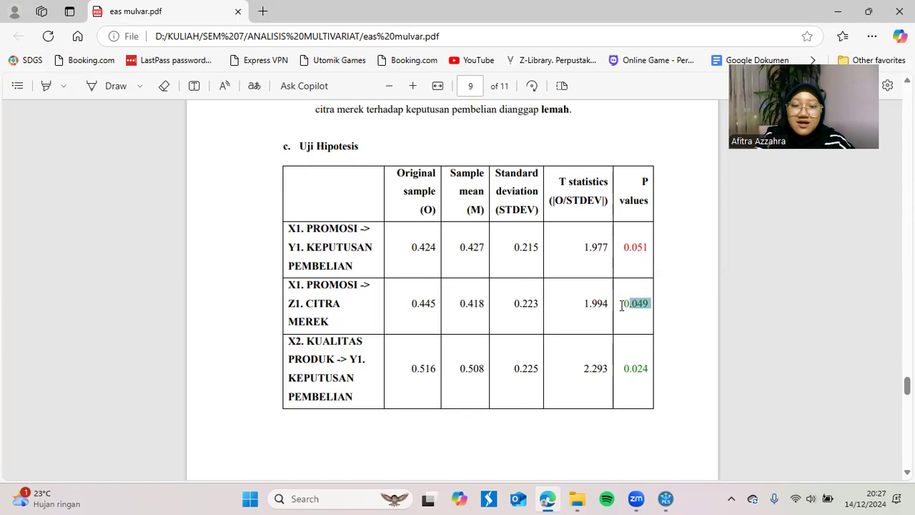
click(642, 309)
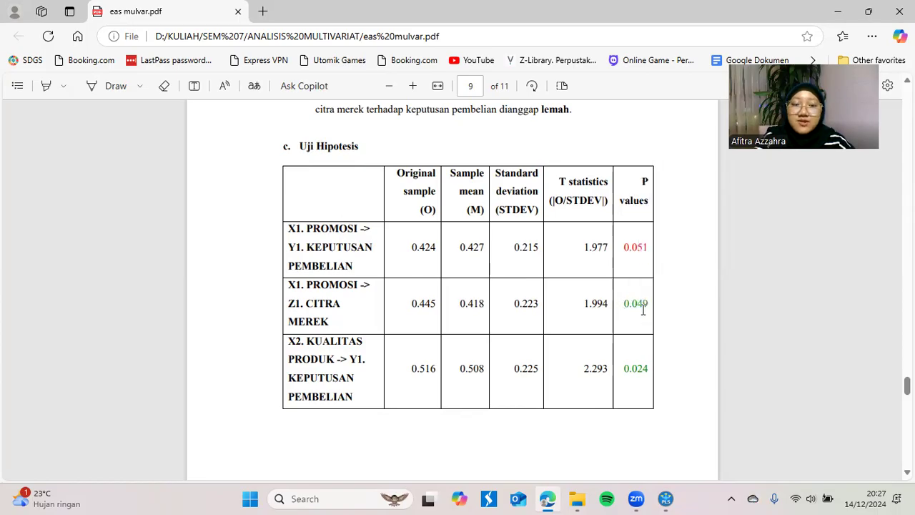
scroll(309, 258, down, 2)
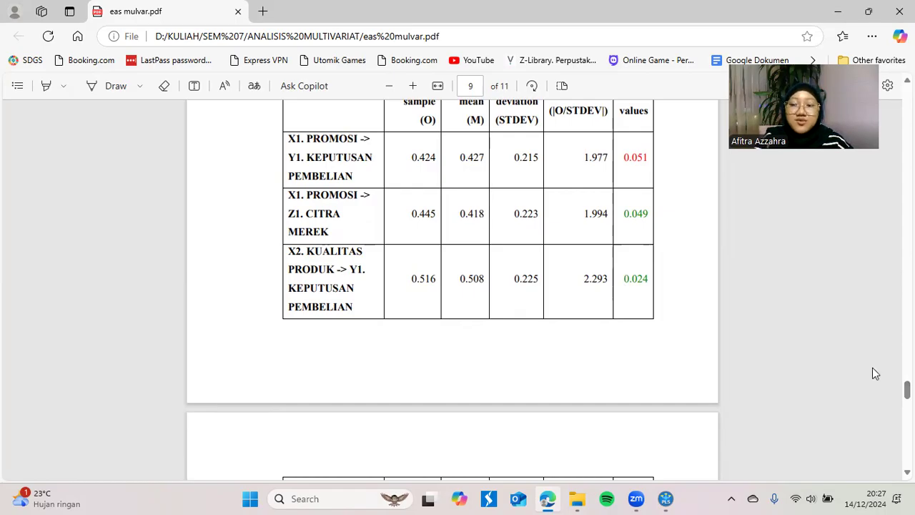
scroll(906, 393, down, 4)
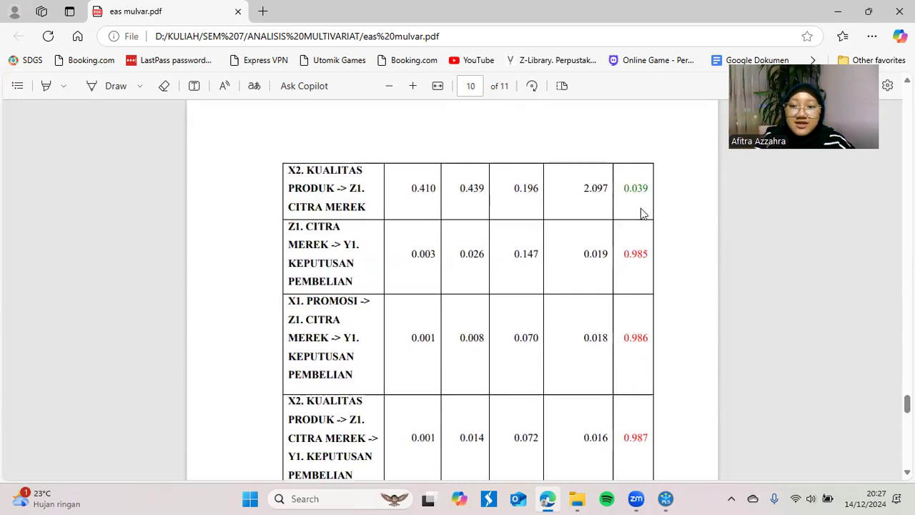
drag(625, 190, 660, 208)
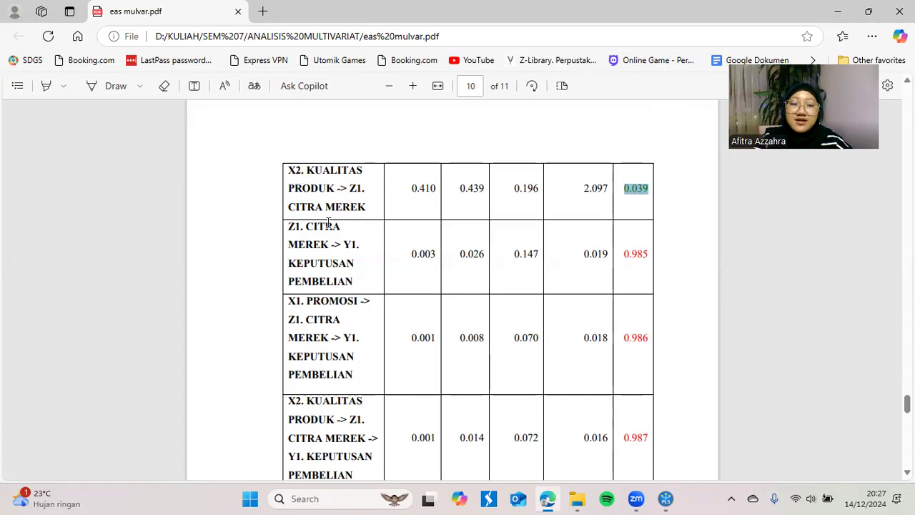
click(334, 276)
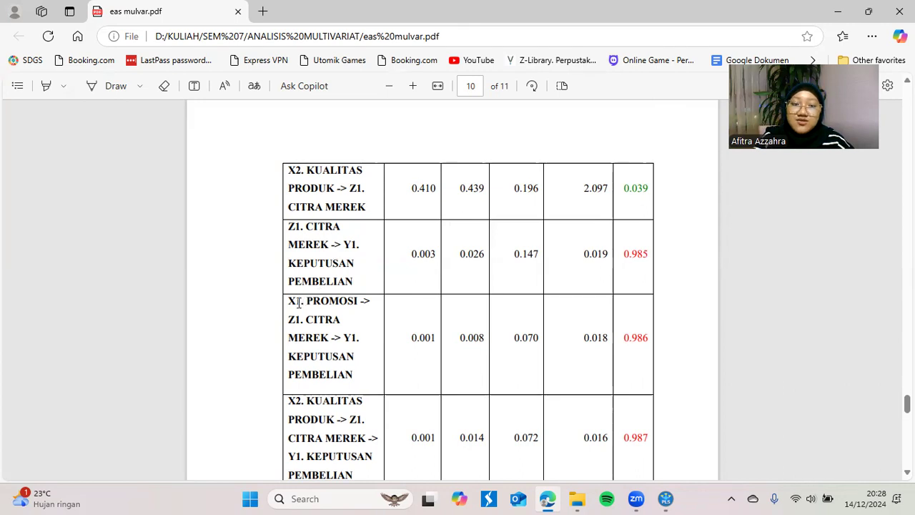
Step: Mark the two mediation path labels through Z1. CITRA MEREK and the P value of the X2. KUALITAS PRODUK mediation row
drag(302, 301, 367, 481)
click(352, 405)
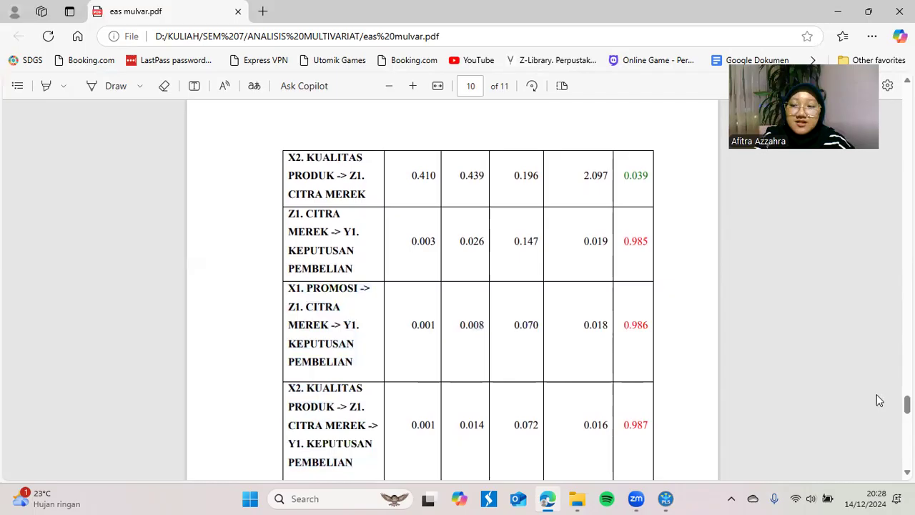
scroll(906, 406, down, 2)
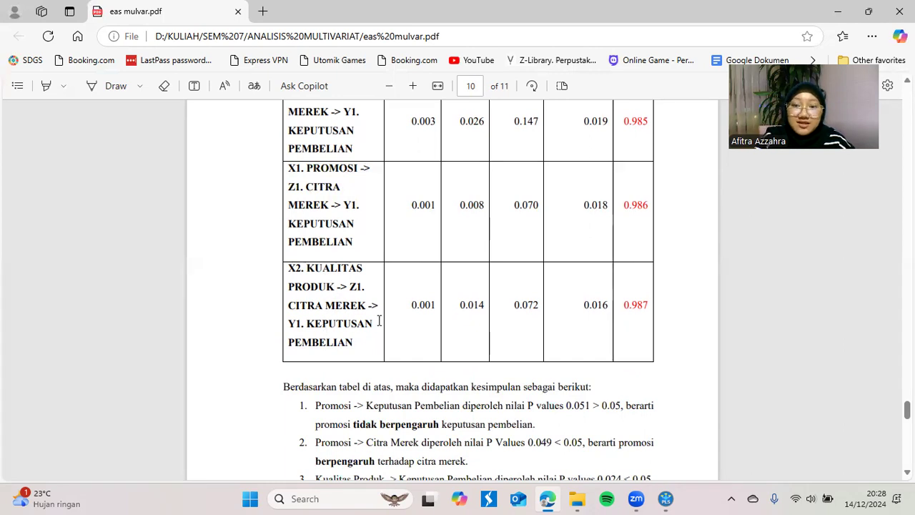
drag(624, 306, 645, 312)
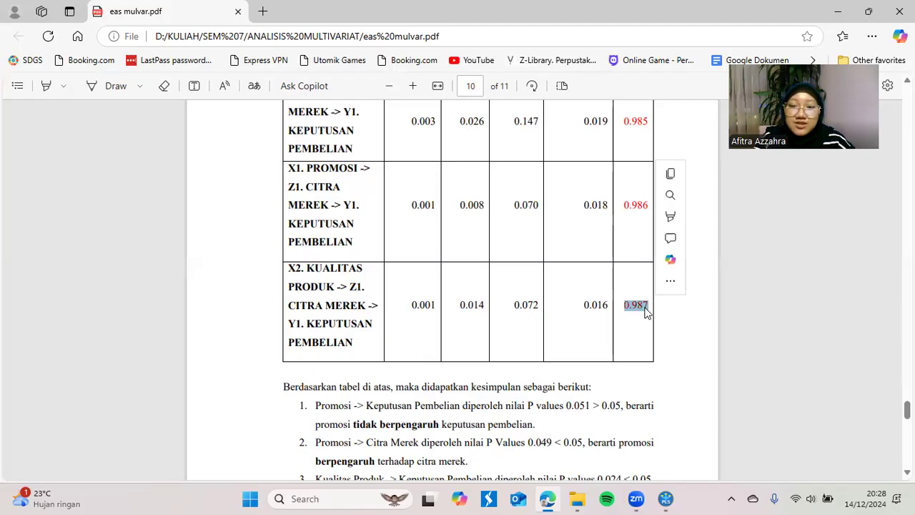
click(645, 307)
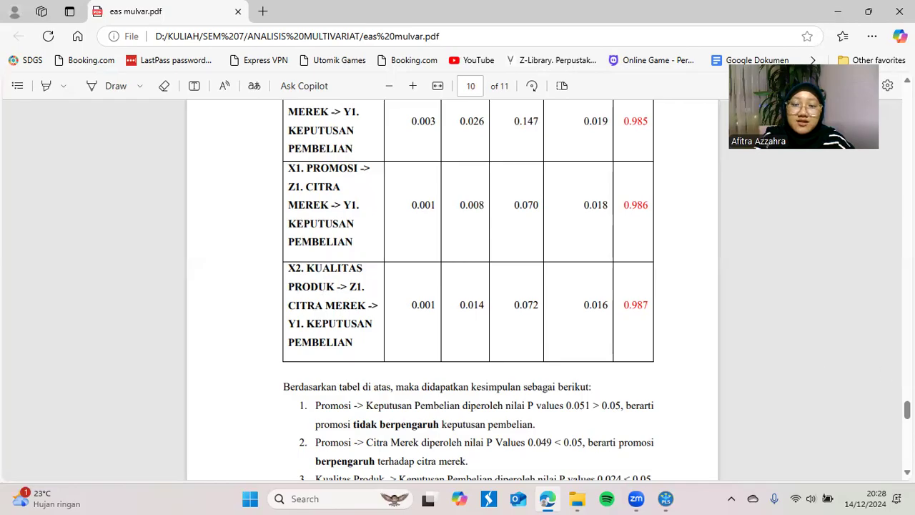
Step: Go on to the numbered conclusions below the Uji Hipotesis table and mark items 1 to 6 on page 10
scroll(906, 409, down, 3)
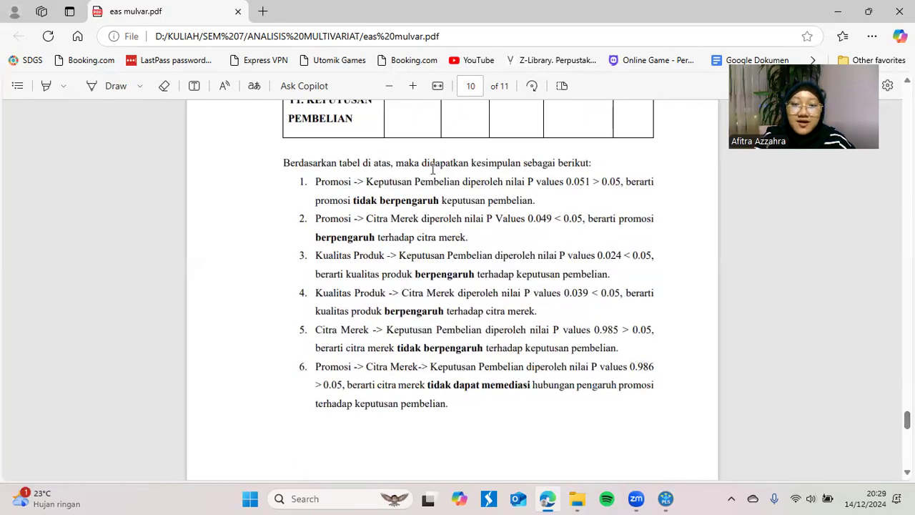
drag(315, 180, 469, 421)
click(469, 423)
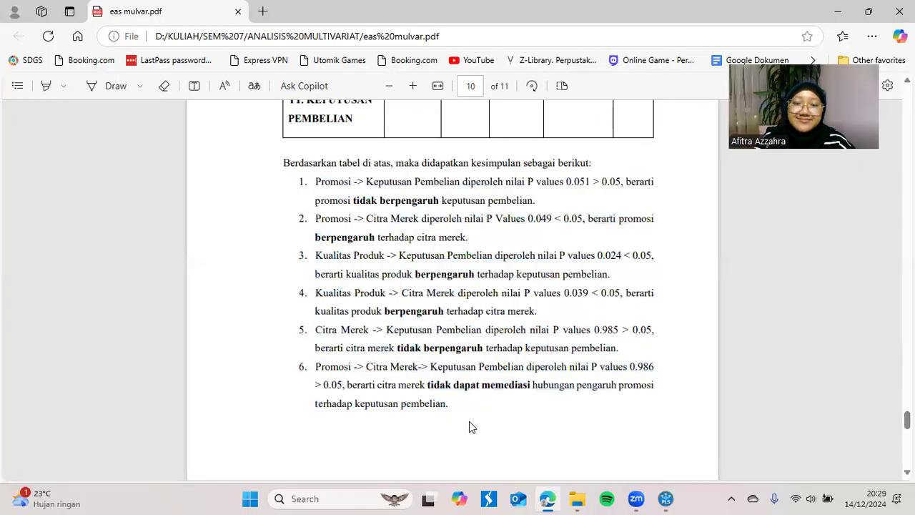